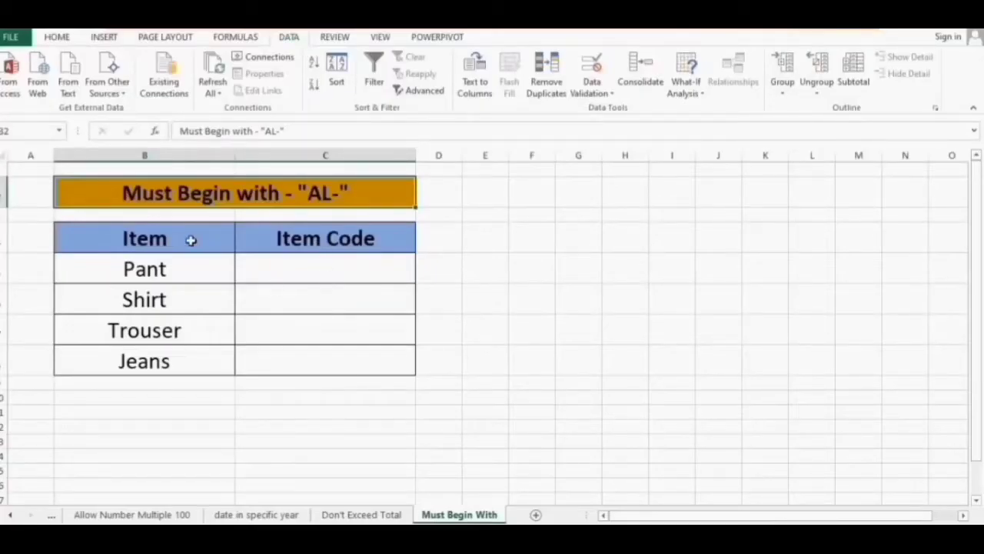
Select Item Code cells C5:C8 and apply the custom validation formula =EXACT(LEFT(C5,3),"AL-")
{"action": "left_click", "coordinate": [179, 240]}
{"action": "left_click_drag", "start_coordinate": [181, 270], "coordinate": [184, 361]}
{"action": "left_click_drag", "start_coordinate": [325, 262], "coordinate": [341, 360]}
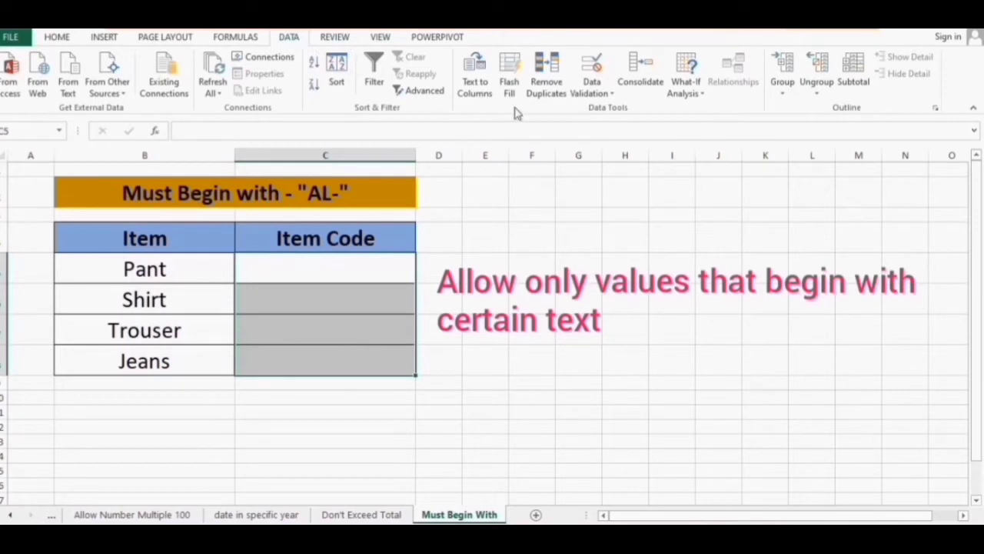
{"action": "left_click", "coordinate": [589, 93]}
{"action": "left_click", "coordinate": [615, 106]}
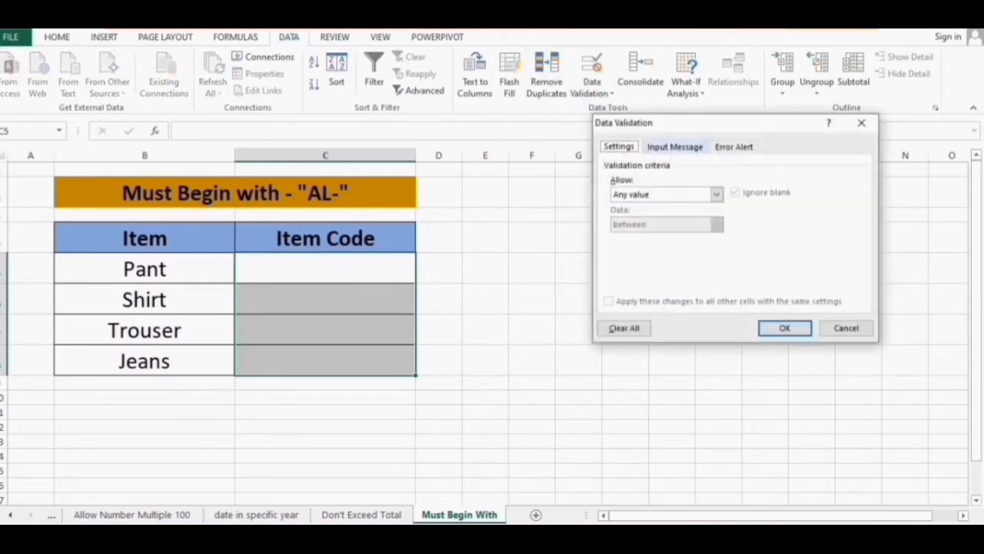
{"action": "left_click", "coordinate": [716, 194]}
{"action": "left_click", "coordinate": [627, 274]}
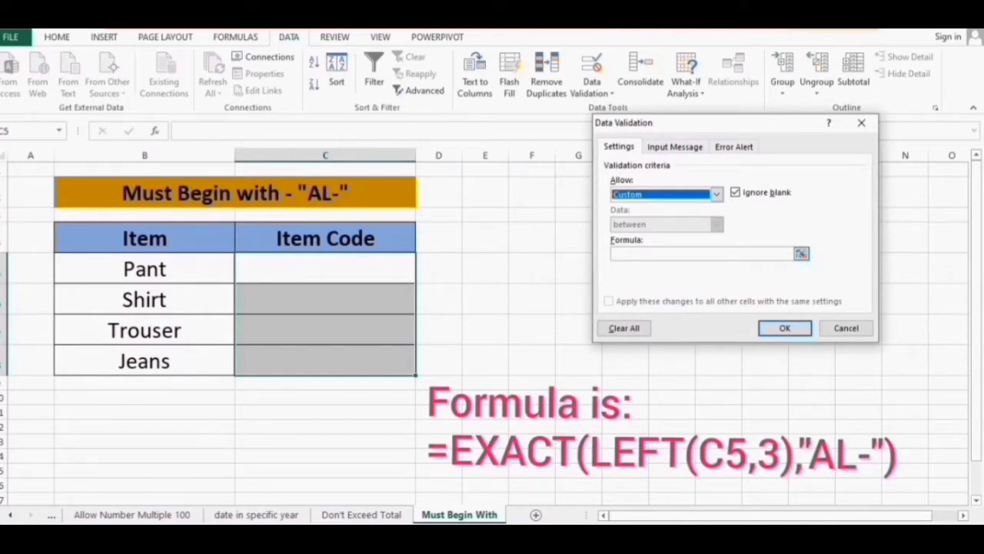
{"action": "left_click", "coordinate": [696, 254]}
{"action": "type", "text": "=E"}
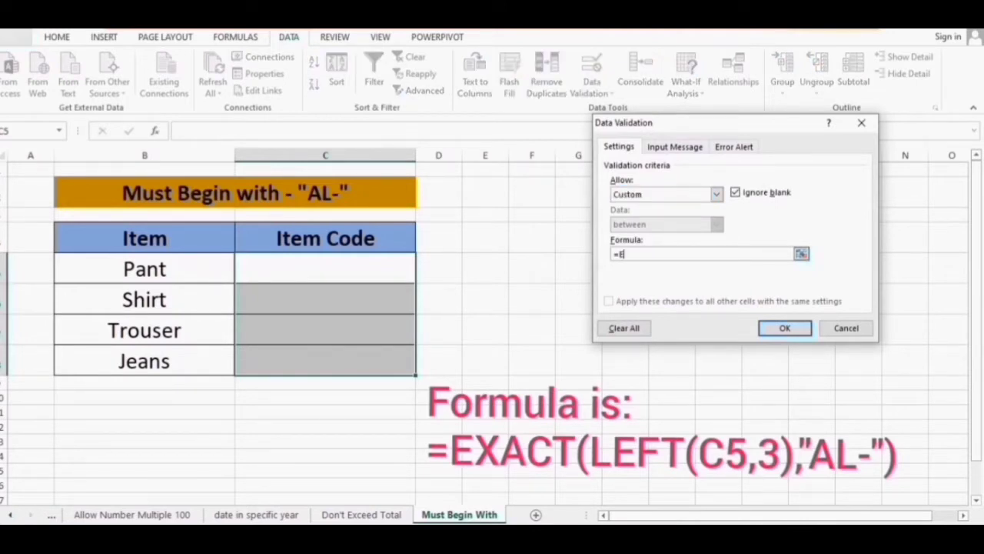
{"action": "type", "text": "XACT(LEFT(C5,3),"}
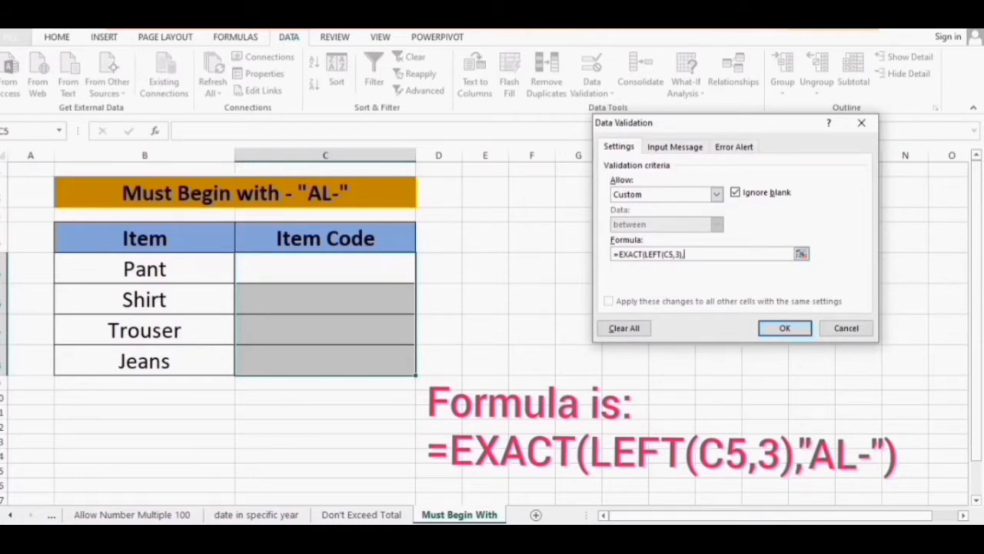
{"action": "type", "text": "\"AL-\")"}
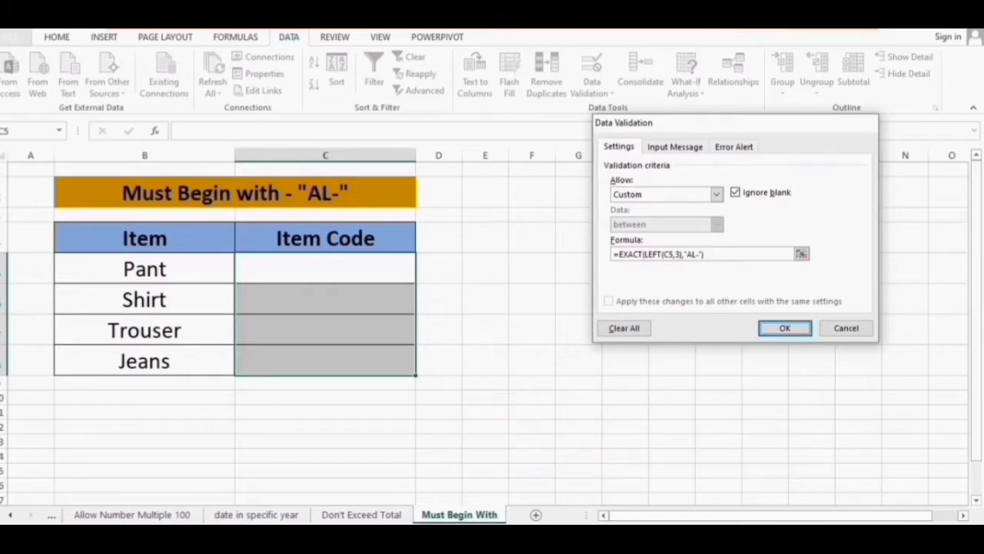
{"action": "key", "text": "Return"}
{"action": "left_click", "coordinate": [312, 277]}
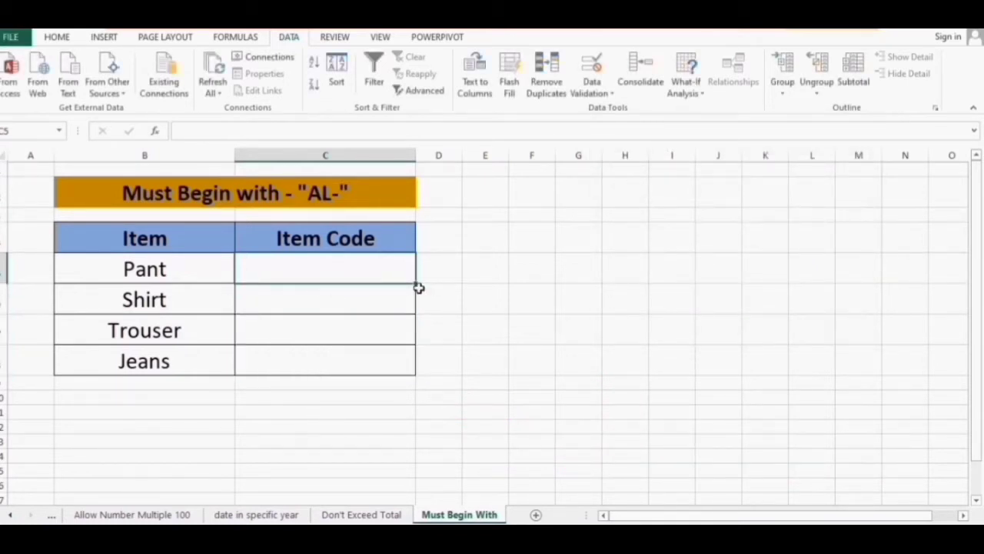
Enter AL-2482 in C5 and confirm PP-2482 is rejected, keeping AL-2482
{"action": "type", "text": "AL-248"}
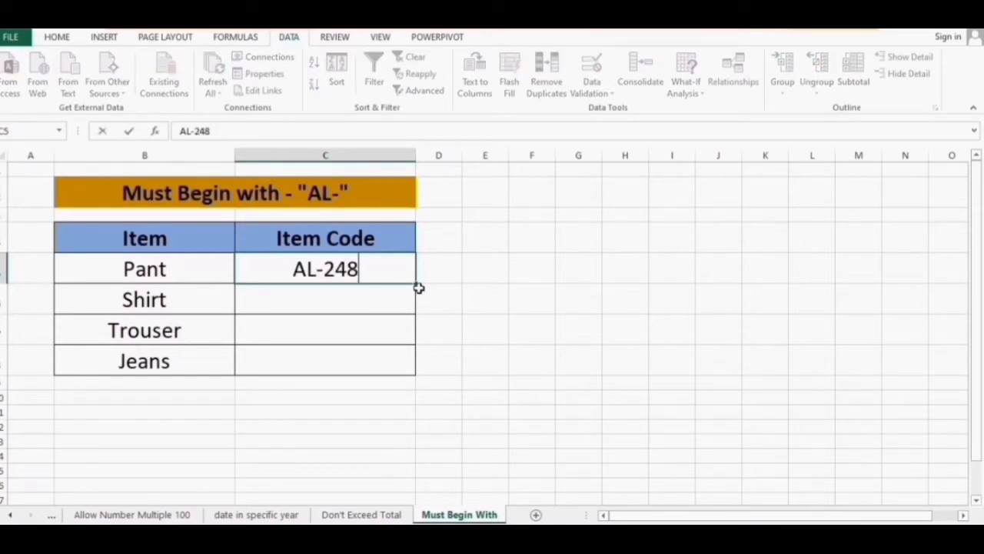
{"action": "type", "text": "2"}
{"action": "key", "text": "Return"}
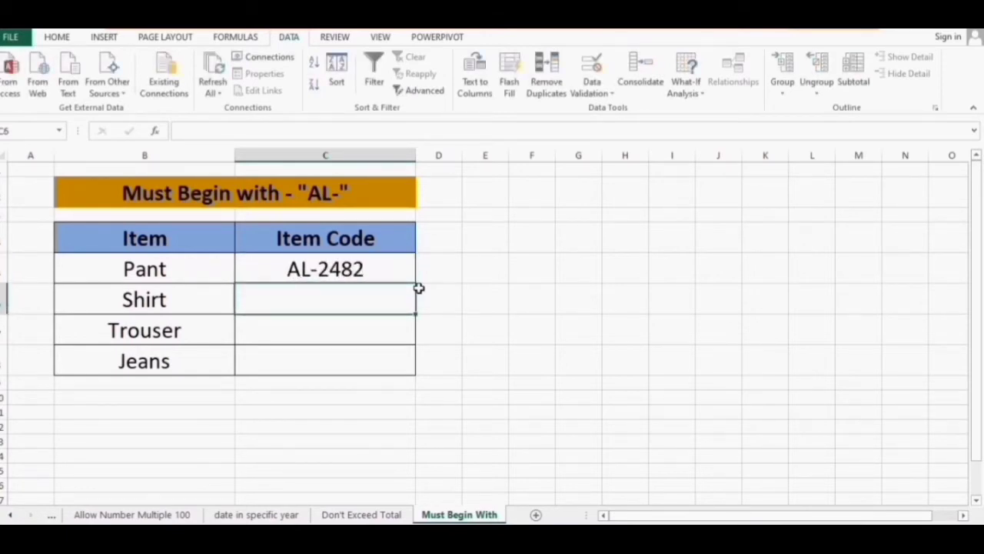
{"action": "key", "text": "Up"}
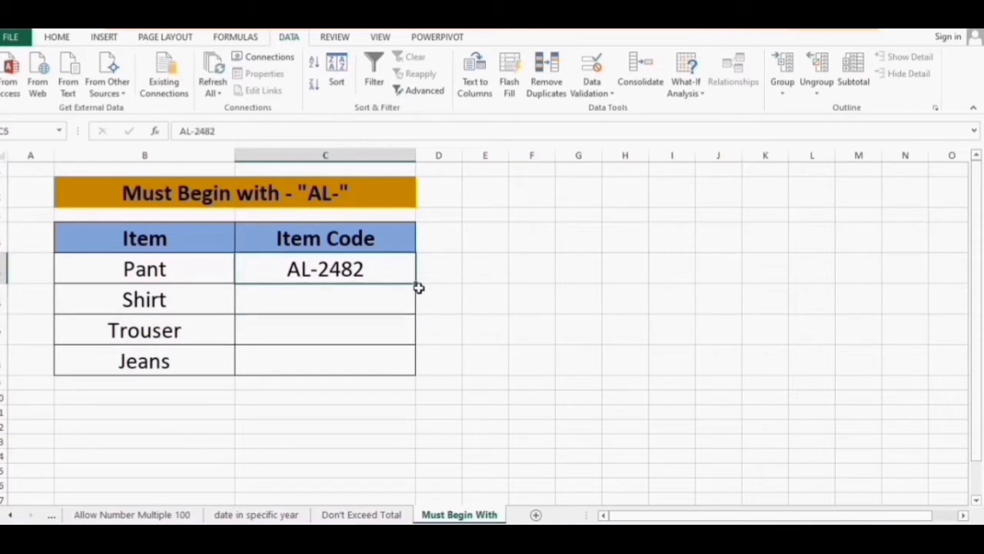
{"action": "key", "text": "F2"}
{"action": "key", "text": "Home"}
{"action": "key", "text": "Delete"}
{"action": "key", "text": "Delete"}
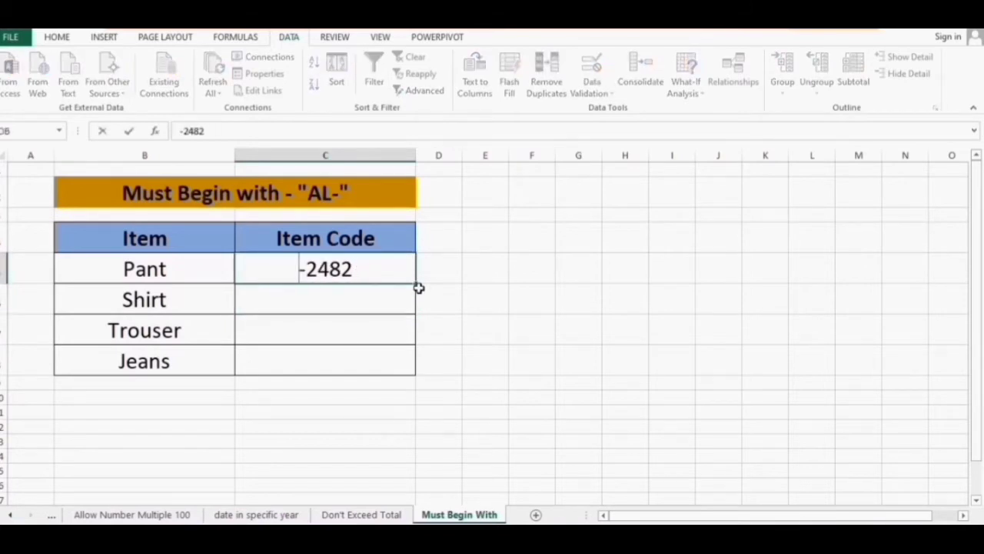
{"action": "type", "text": "PP"}
{"action": "key", "text": "Return"}
{"action": "key", "text": "Tab"}
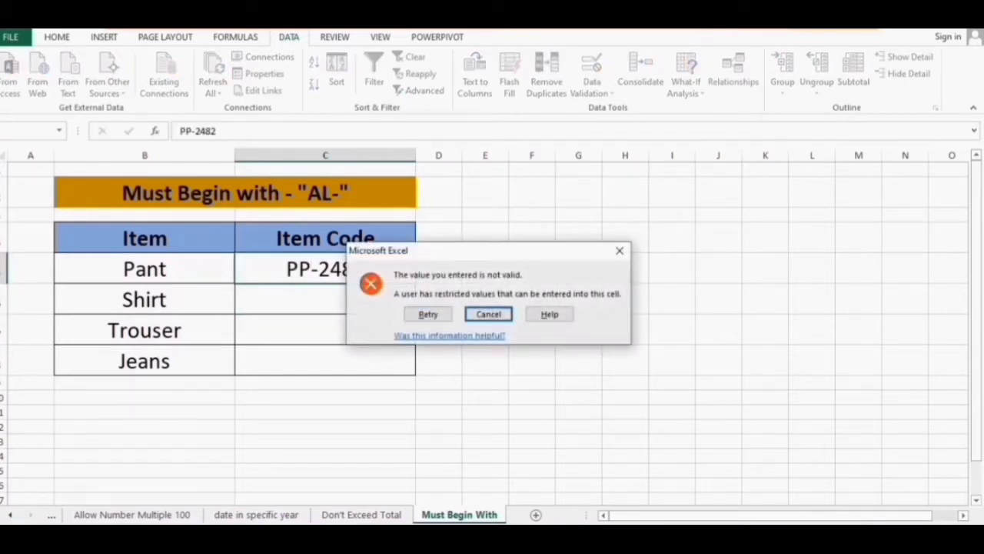
{"action": "key", "text": "Return"}
Confirm AT-142 is rejected in C6, then enter AL-1421 there
{"action": "key", "text": "Down"}
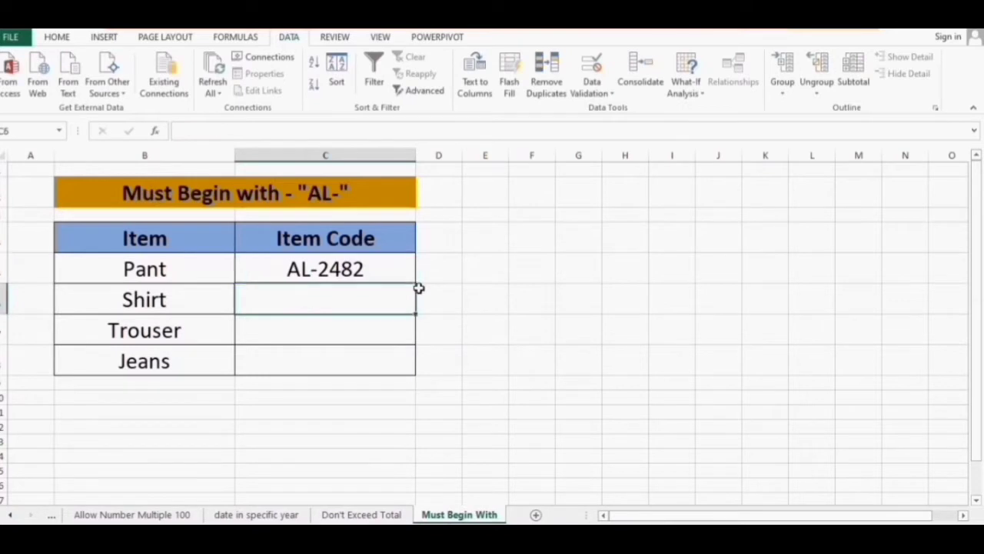
{"action": "type", "text": "ATY"}
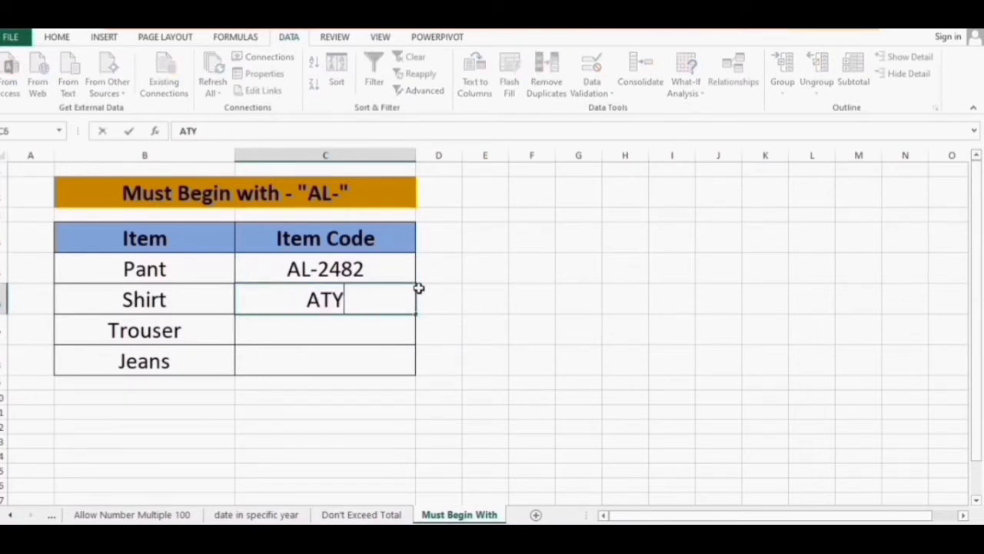
{"action": "key", "text": "BackSpace"}
{"action": "type", "text": "-142"}
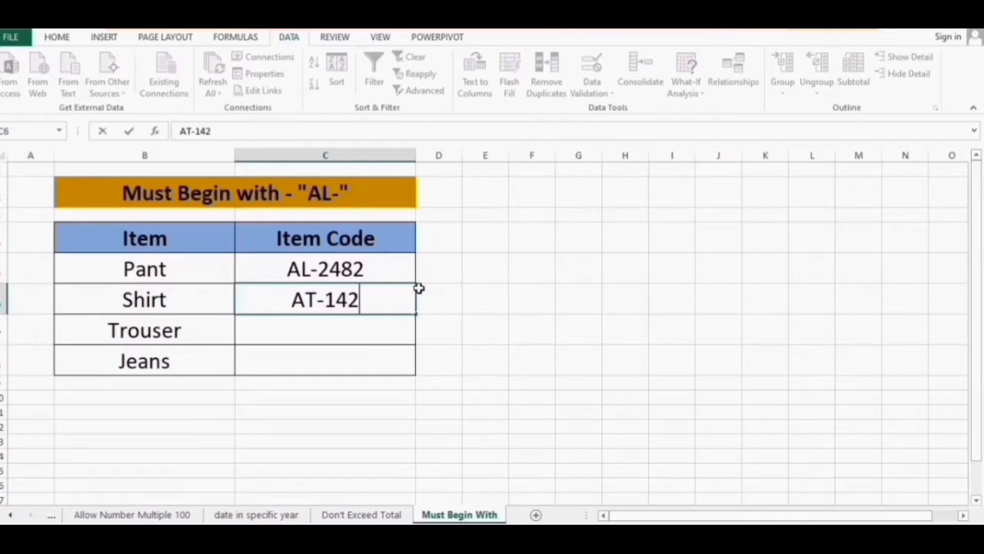
{"action": "key", "text": "Return"}
{"action": "key", "text": "Tab"}
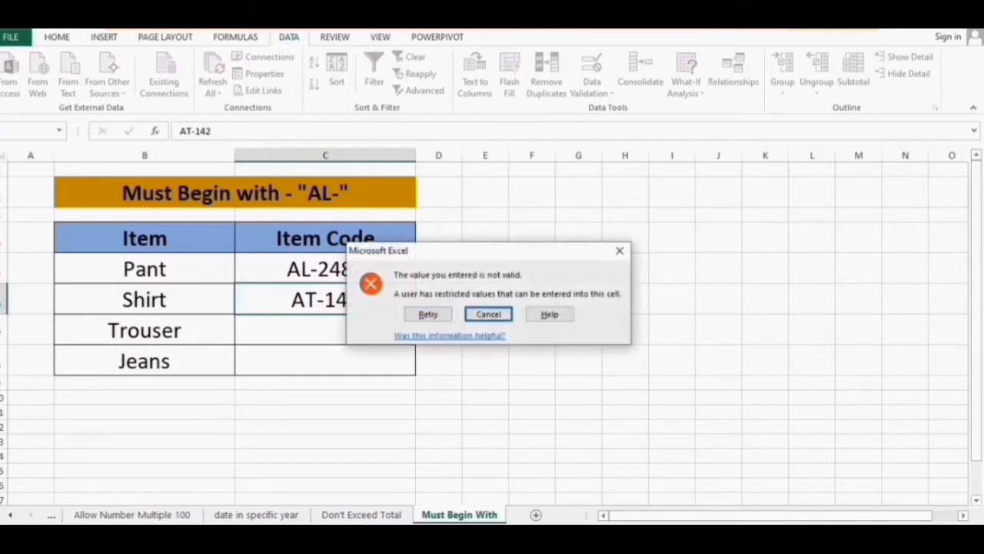
{"action": "key", "text": "Return"}
{"action": "type", "text": "AL-1421"}
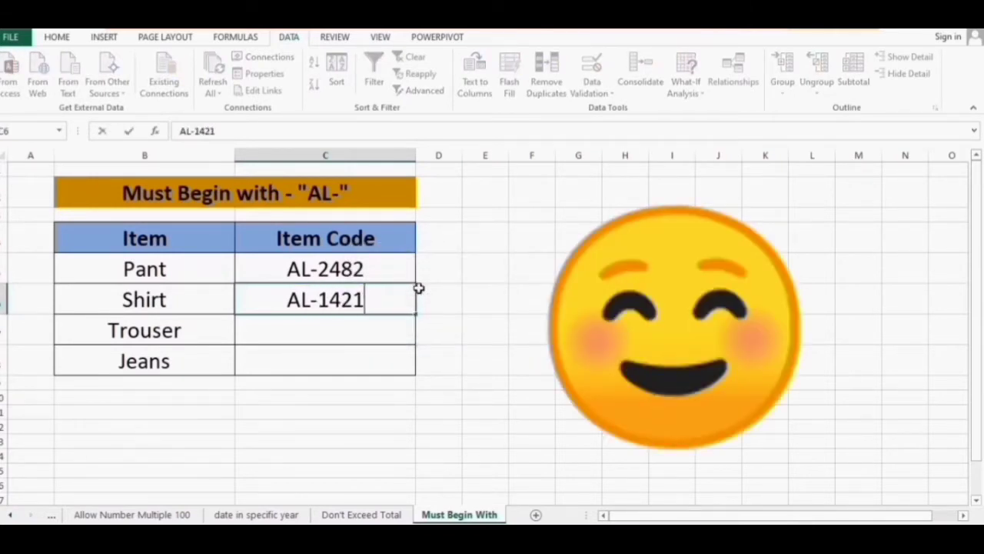
{"action": "key", "text": "Return"}
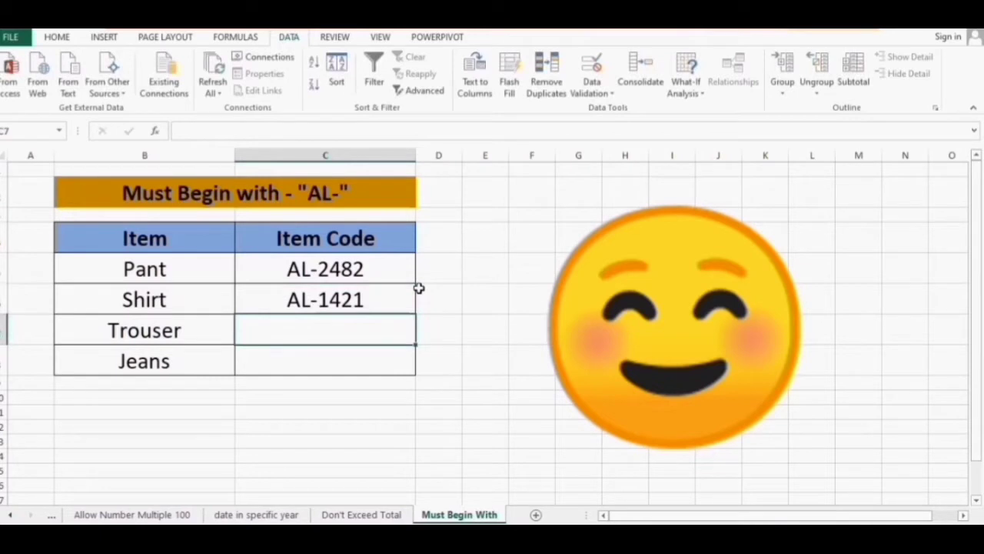
Enter AL-8755 in C7 and confirm ALP-112 is rejected in C8
{"action": "type", "text": "AL-"}
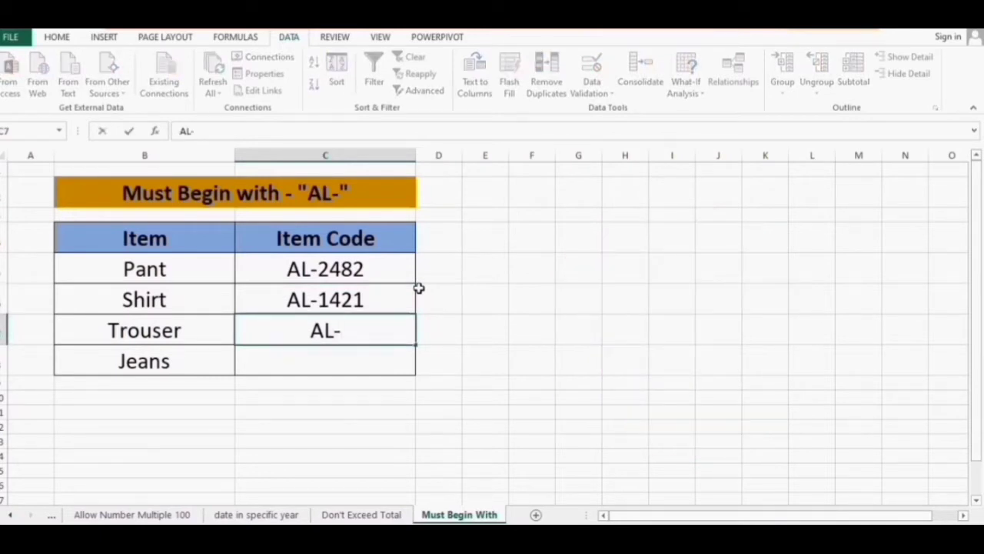
{"action": "type", "text": "875"}
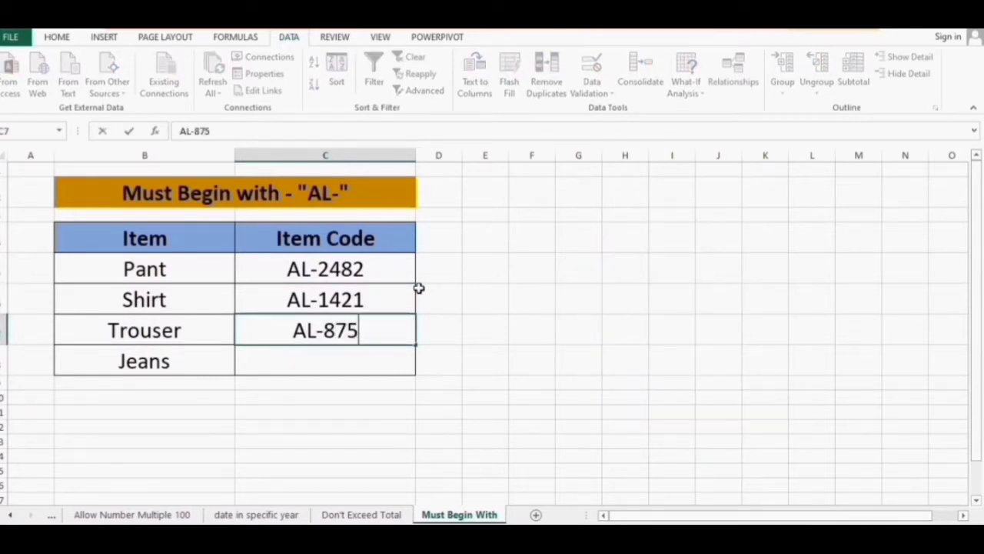
{"action": "type", "text": "5"}
{"action": "key", "text": "Return"}
{"action": "type", "text": "AL-"}
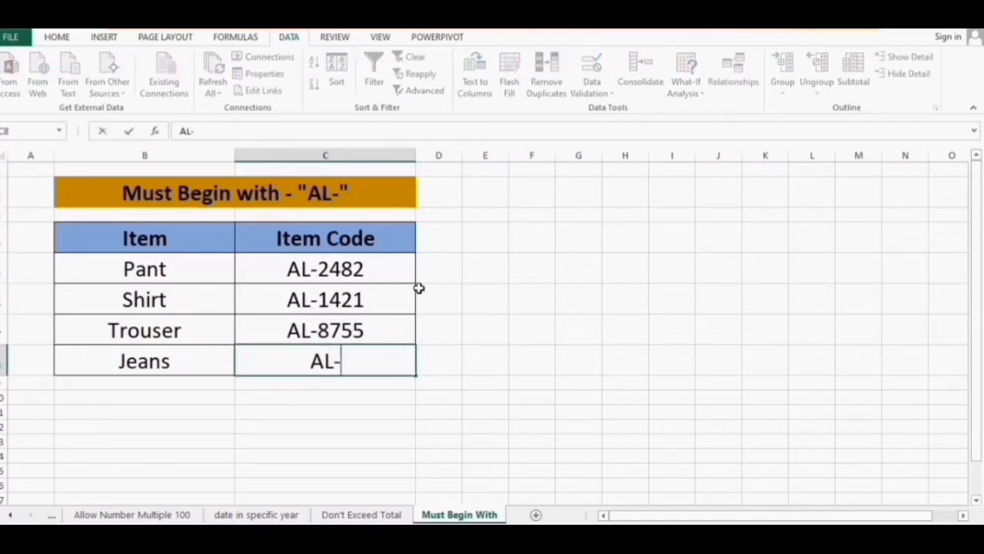
{"action": "key", "text": "BackSpace"}
{"action": "type", "text": "P-112"}
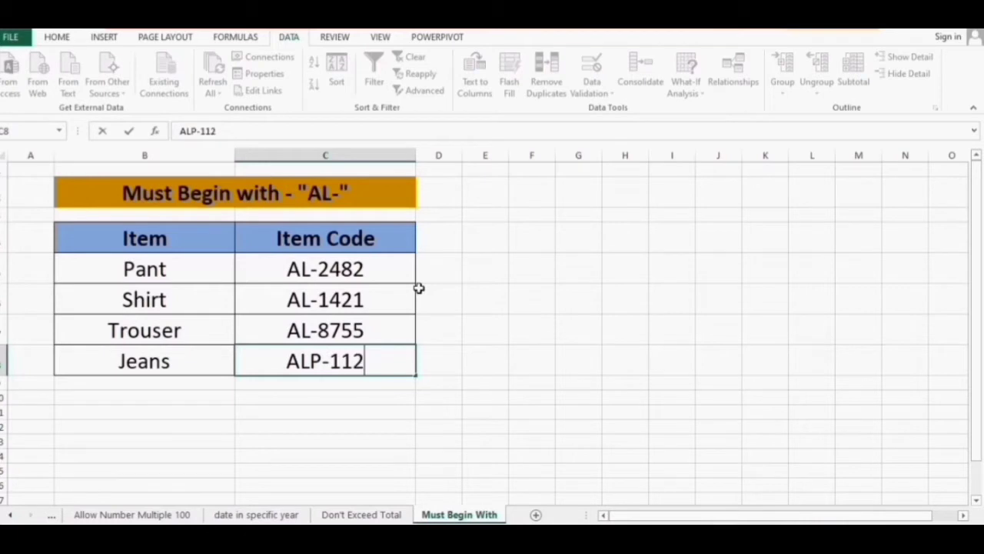
{"action": "key", "text": "Return"}
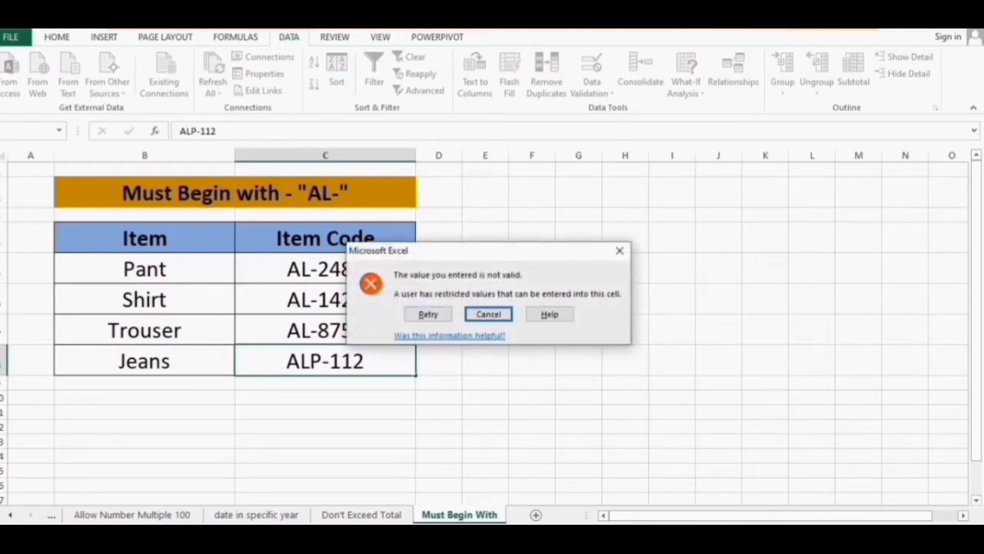
{"action": "left_click", "coordinate": [488, 314]}
Confirm ALP-1112 is also rejected, then enter AL-1111 in C8
{"action": "type", "text": "ALP-1112"}
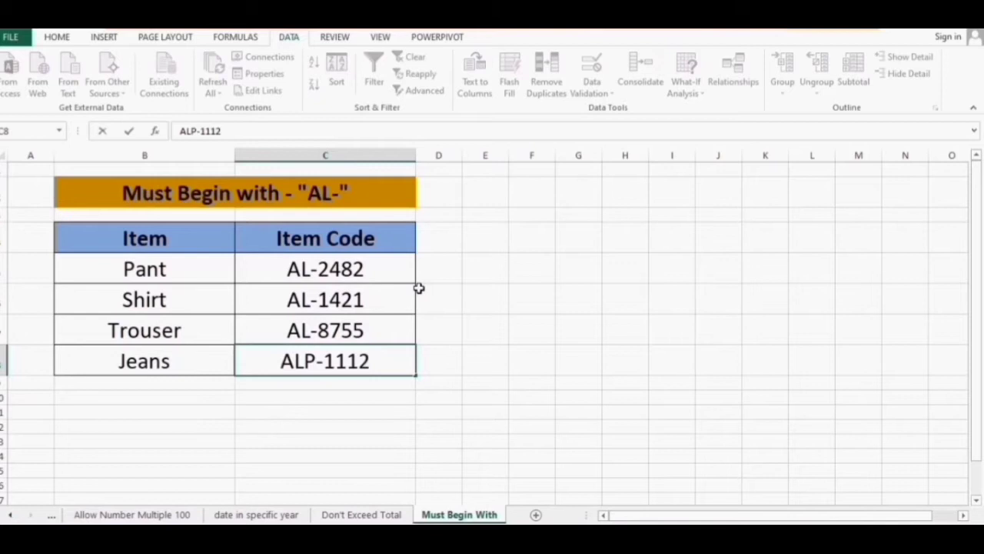
{"action": "key", "text": "Return"}
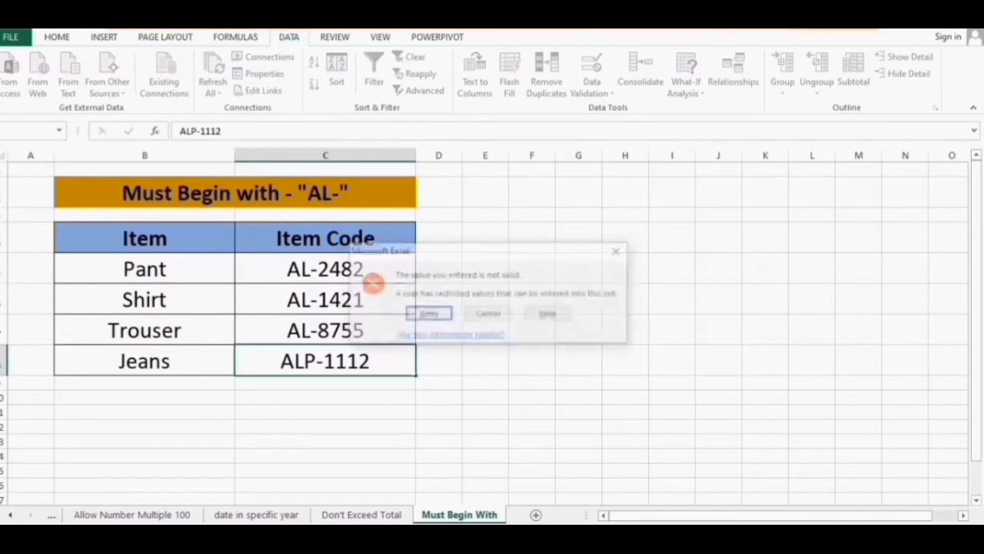
{"action": "key", "text": "Tab"}
{"action": "key", "text": "Return"}
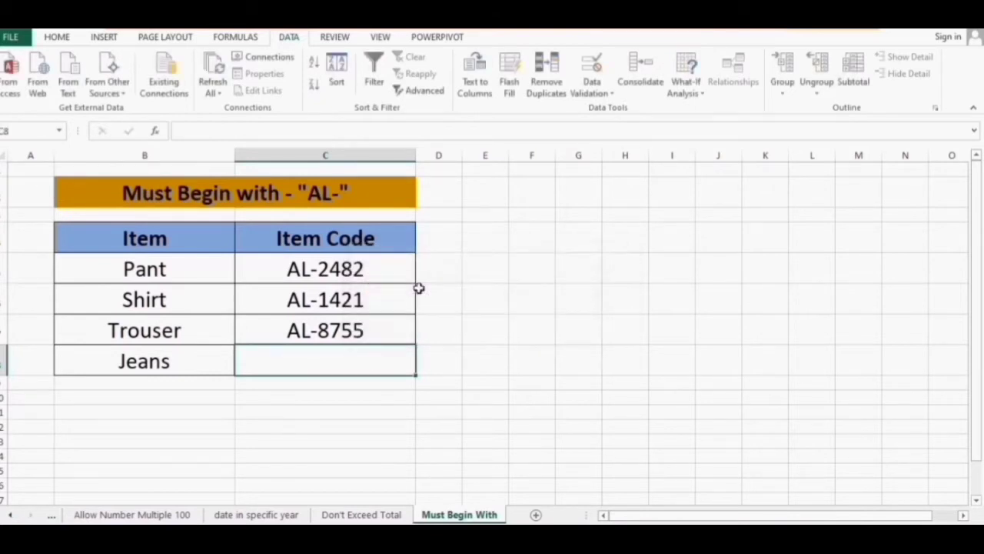
{"action": "type", "text": "AL-1111"}
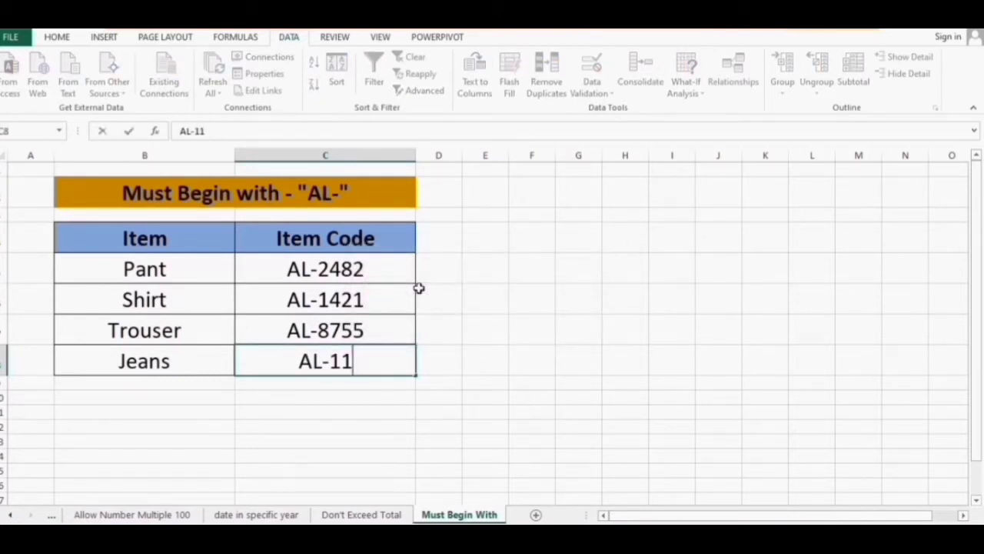
{"action": "key", "text": "Return"}
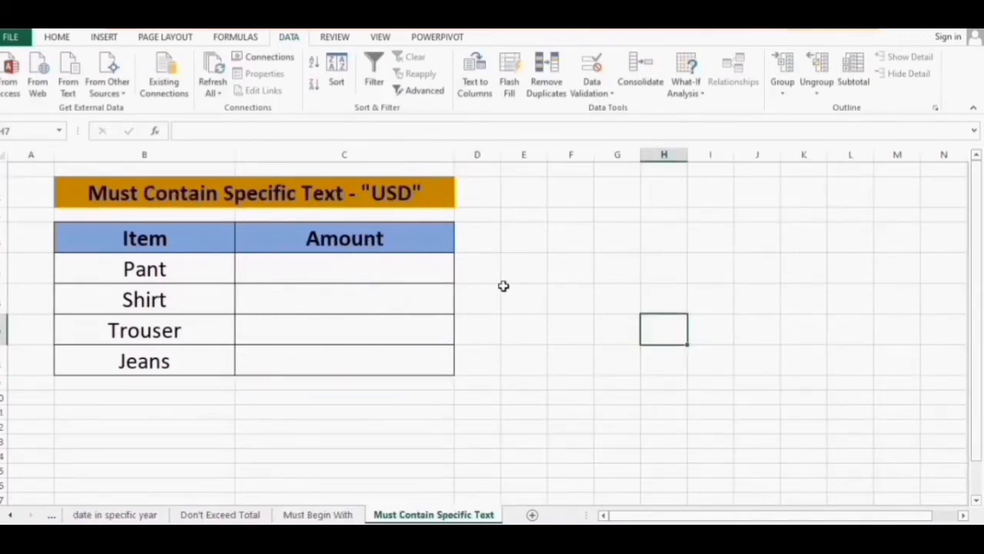
Select the four empty Amount cells and apply the custom formula =ISNUMBER(FIND("USD",C5))
{"action": "left_click", "coordinate": [398, 191]}
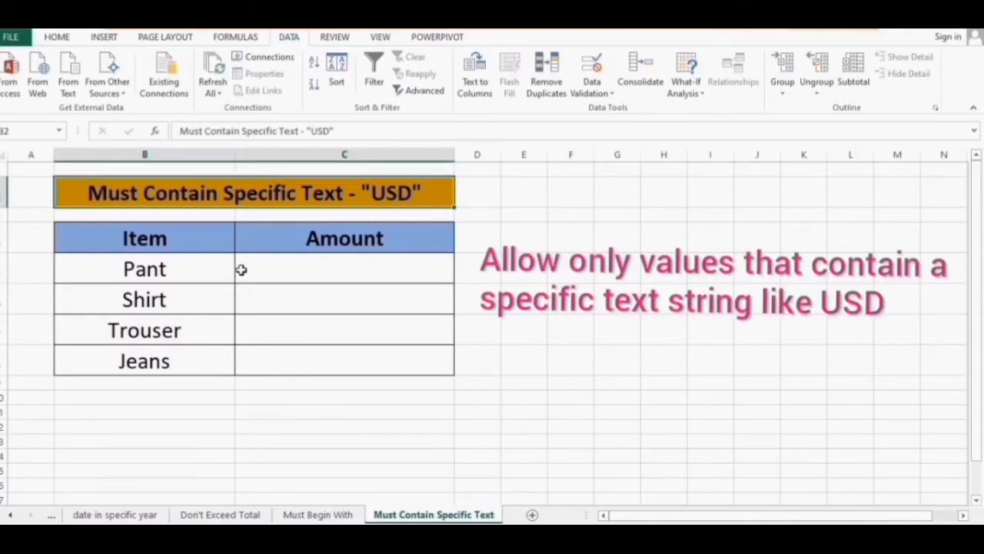
{"action": "left_click_drag", "start_coordinate": [195, 244], "coordinate": [195, 354]}
{"action": "left_click_drag", "start_coordinate": [360, 237], "coordinate": [364, 362]}
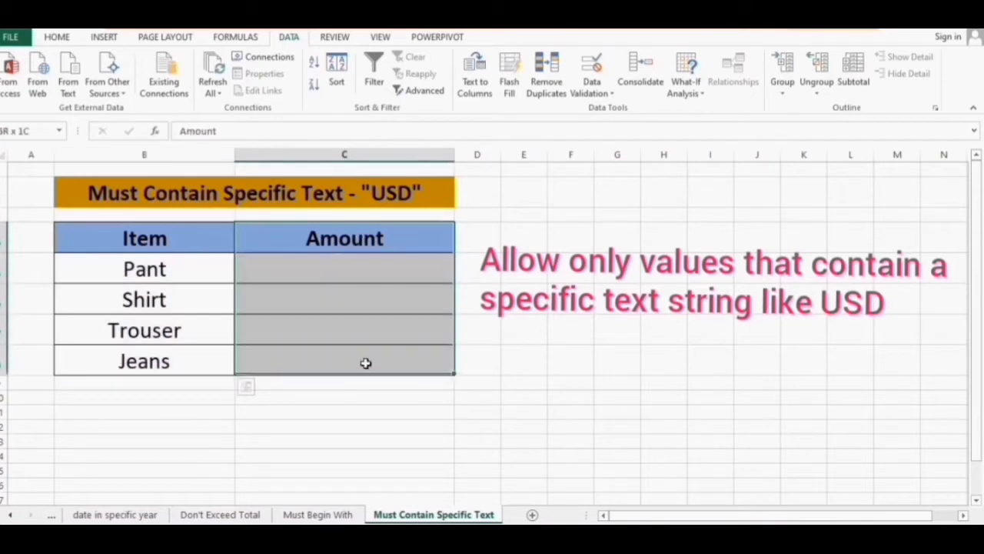
{"action": "left_click", "coordinate": [393, 194]}
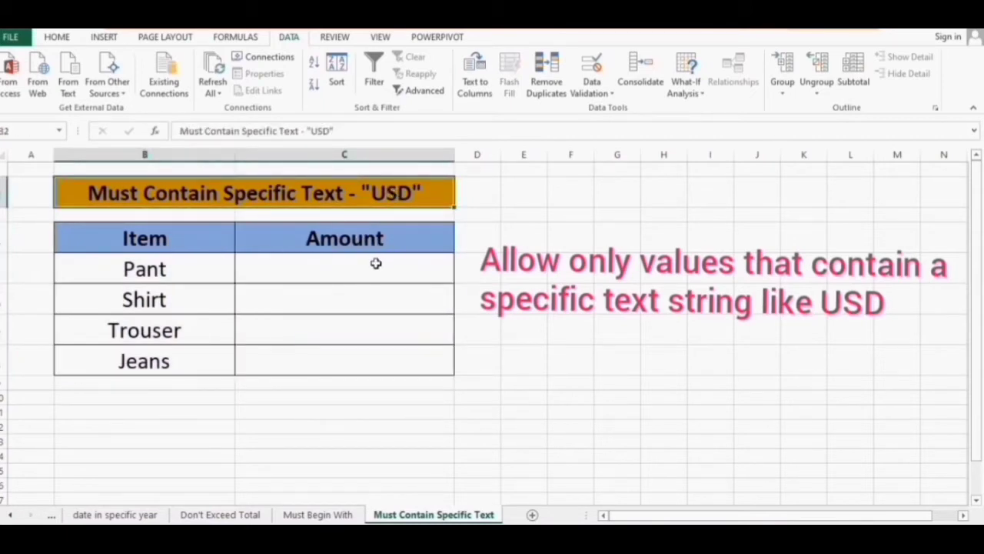
{"action": "left_click_drag", "start_coordinate": [375, 264], "coordinate": [380, 369]}
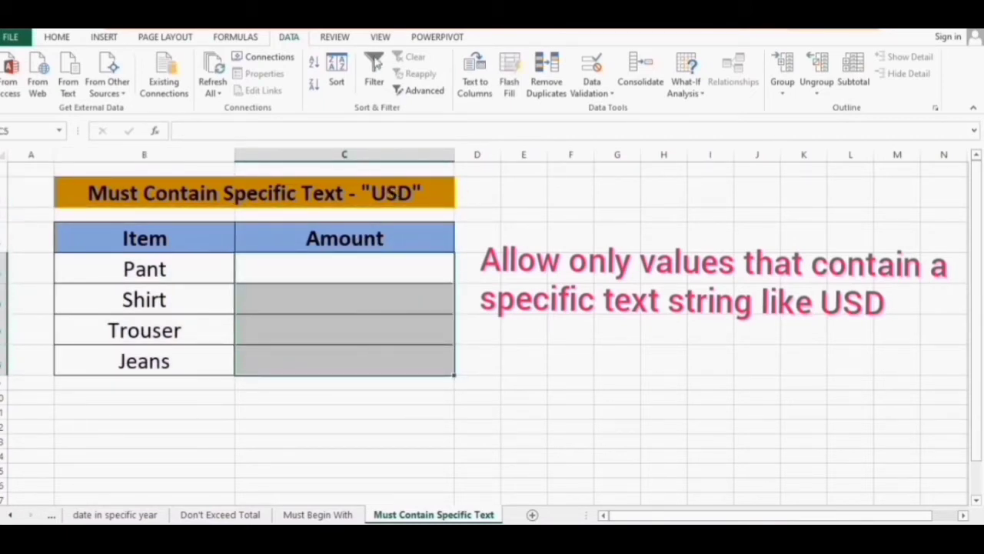
{"action": "left_click", "coordinate": [598, 94]}
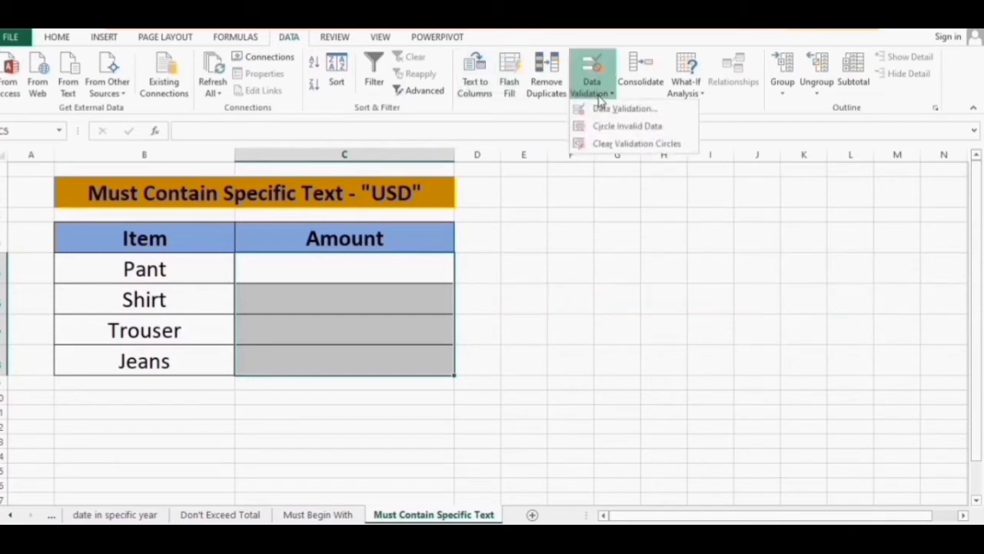
{"action": "left_click", "coordinate": [624, 109]}
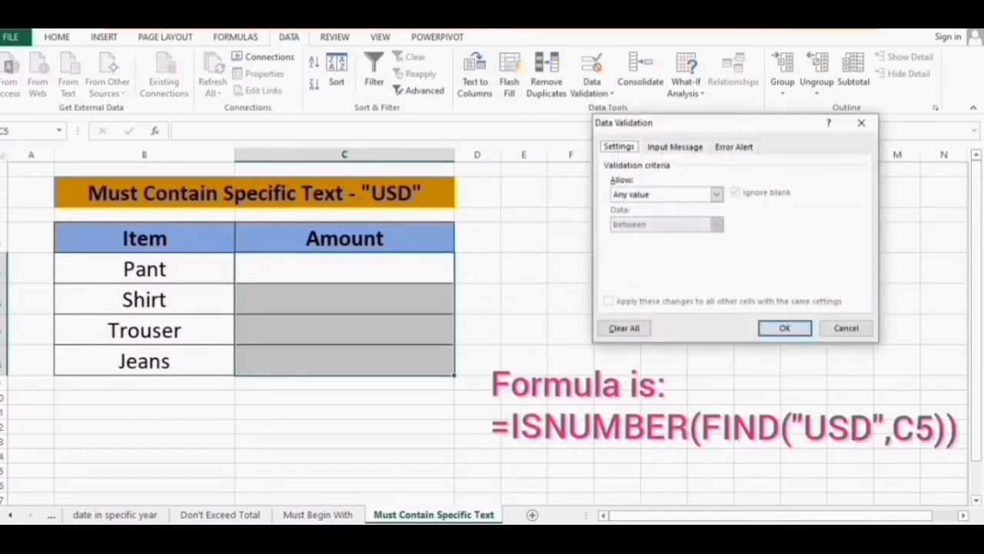
{"action": "left_click", "coordinate": [716, 194]}
{"action": "left_click", "coordinate": [627, 273]}
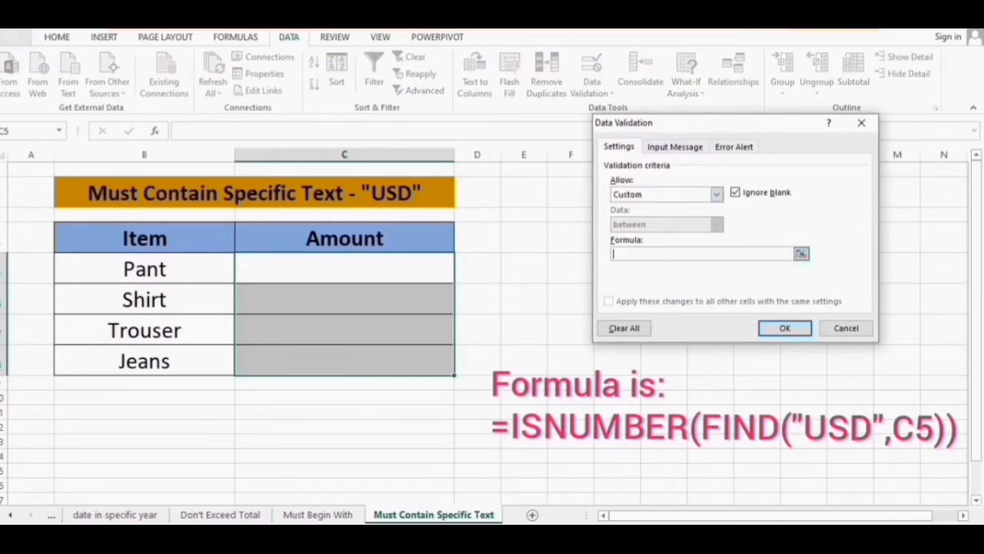
{"action": "type", "text": "=ISNUMBER(FIND"}
{"action": "type", "text": "(\"USD"}
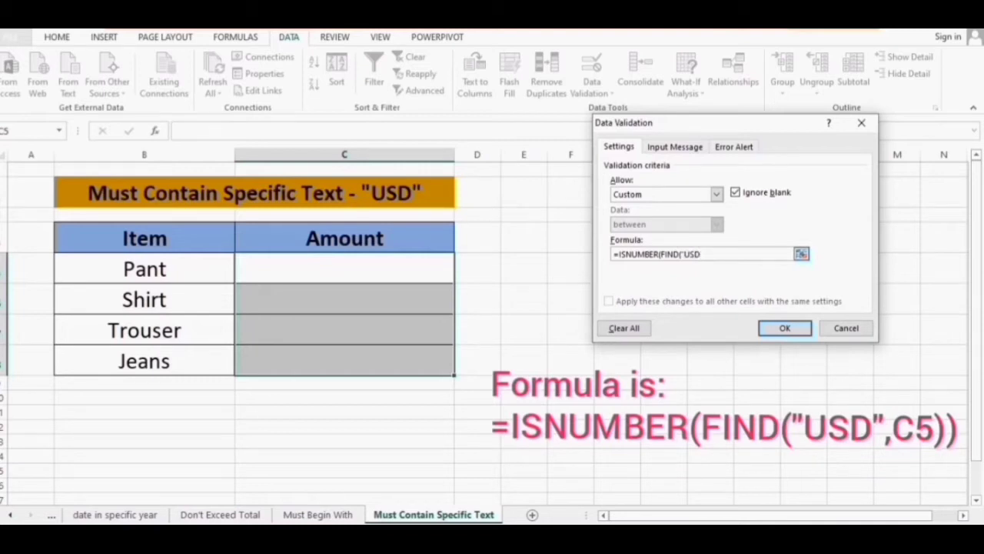
{"action": "type", "text": "\",C5))"}
{"action": "key", "text": "Return"}
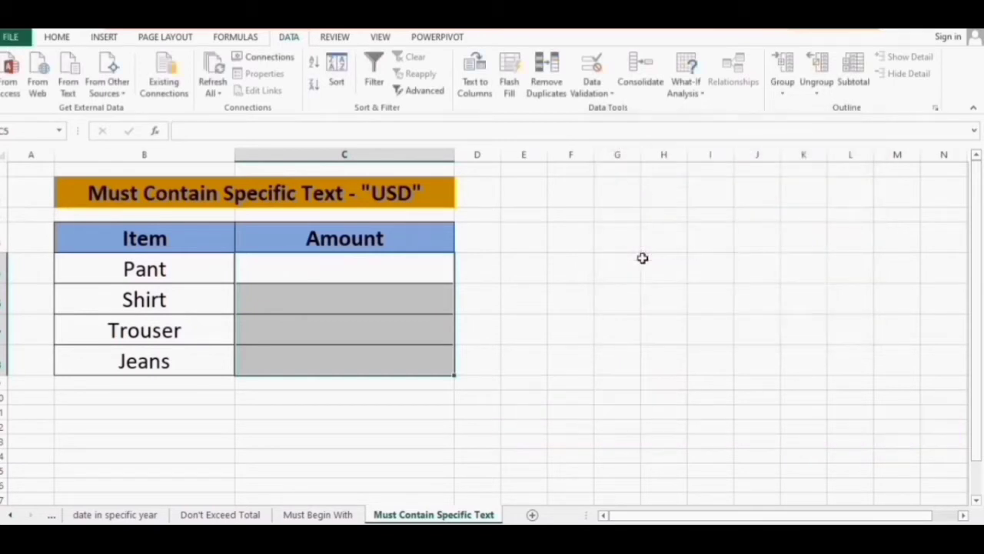
Enter 90USD for Pant and confirm 85R and RS are rejected in C6
{"action": "left_click", "coordinate": [397, 267]}
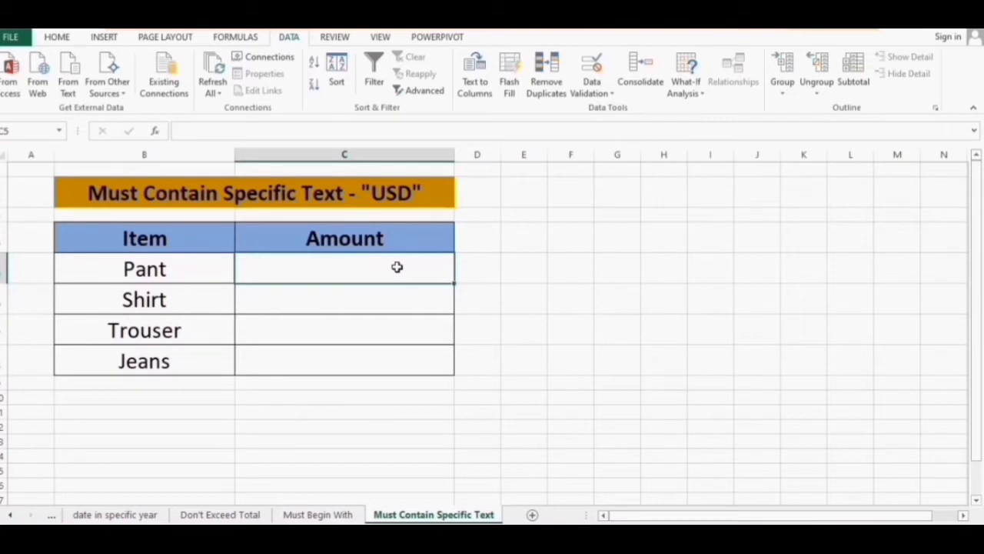
{"action": "type", "text": "90"}
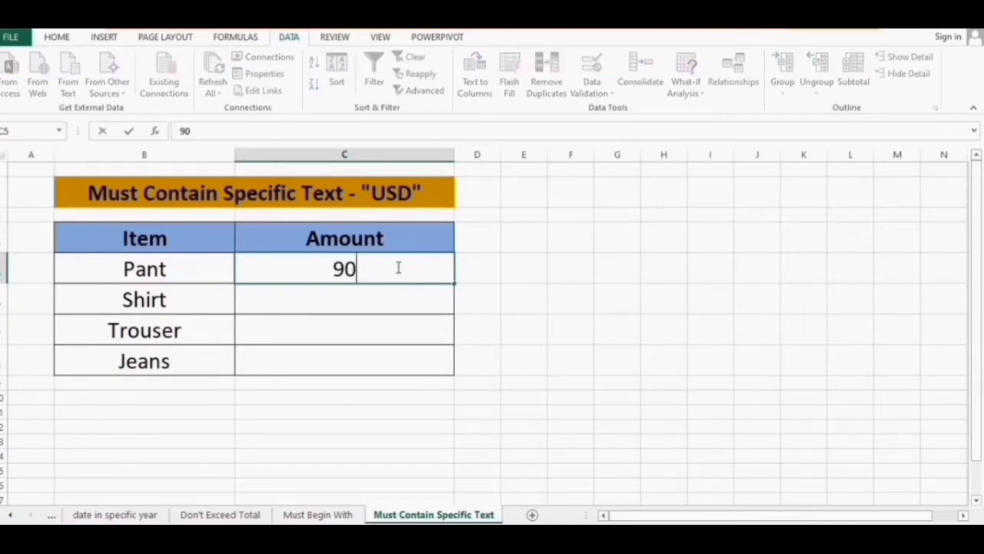
{"action": "type", "text": "USD"}
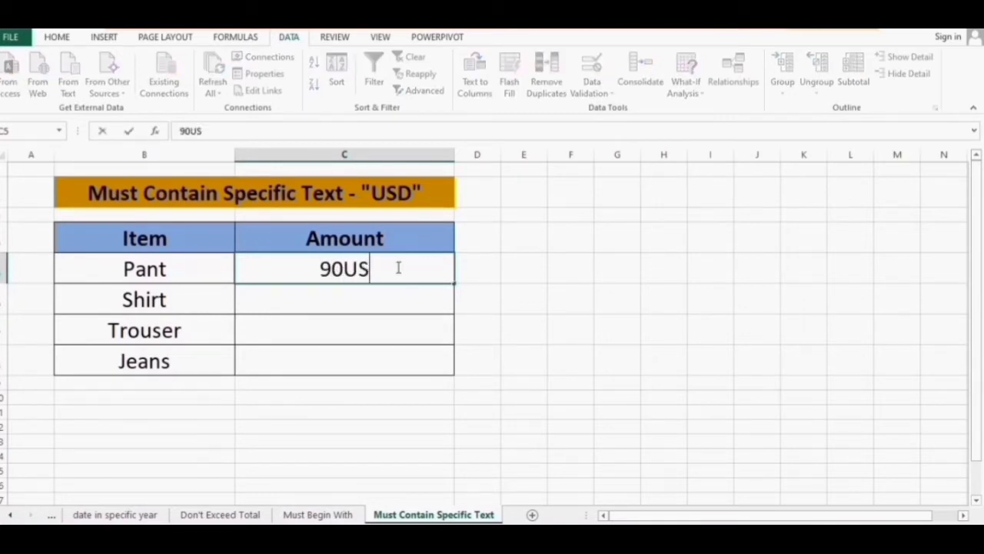
{"action": "key", "text": "Return"}
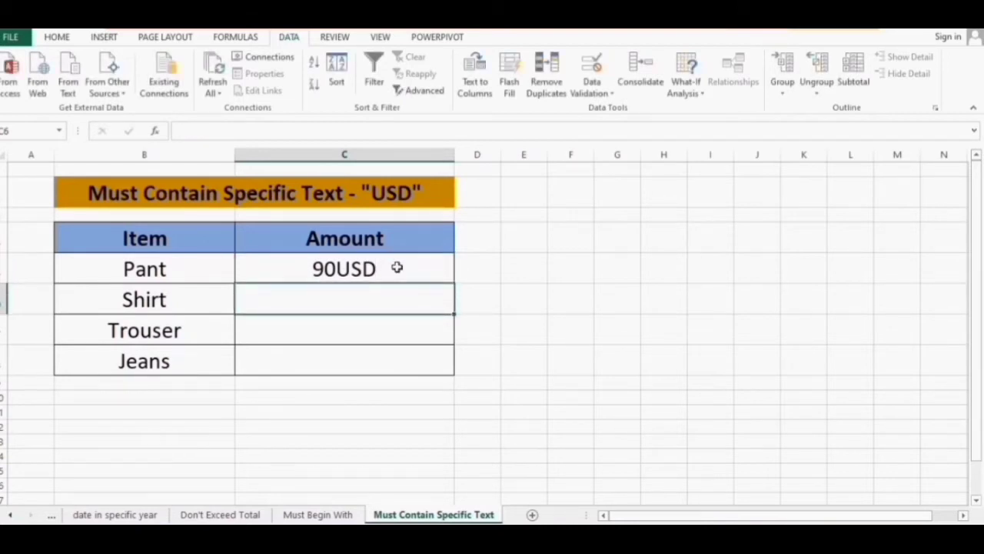
{"action": "type", "text": "85R"}
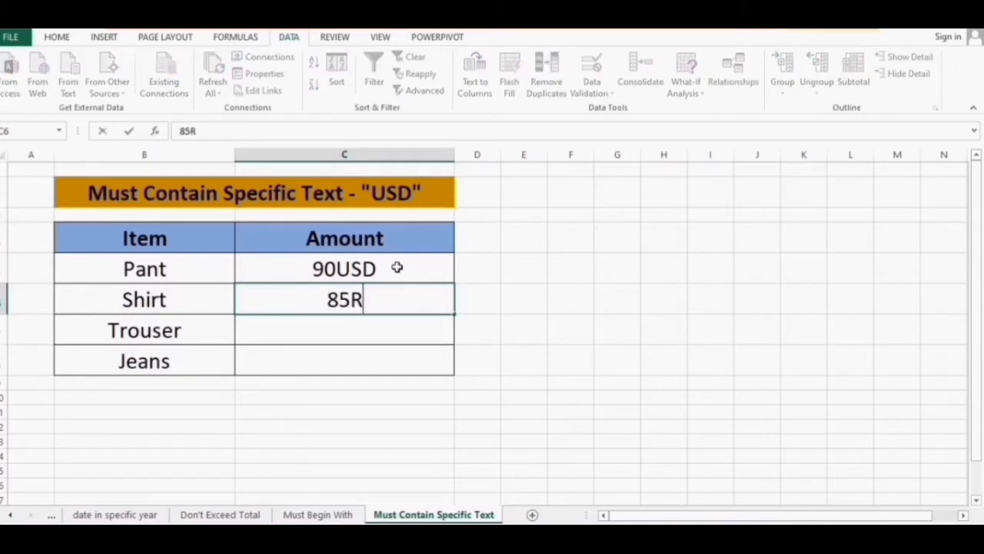
{"action": "key", "text": "Return"}
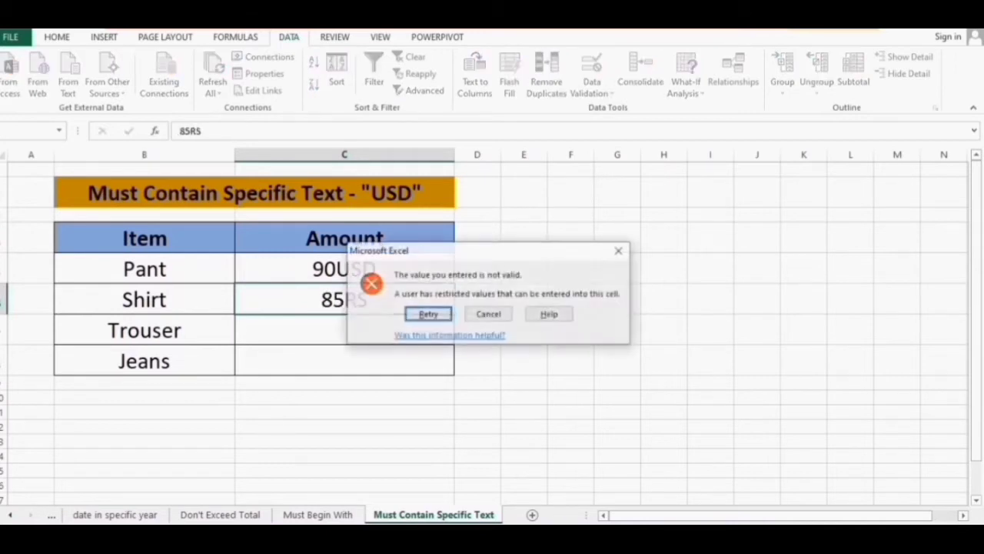
{"action": "key", "text": "Tab"}
{"action": "key", "text": "Return"}
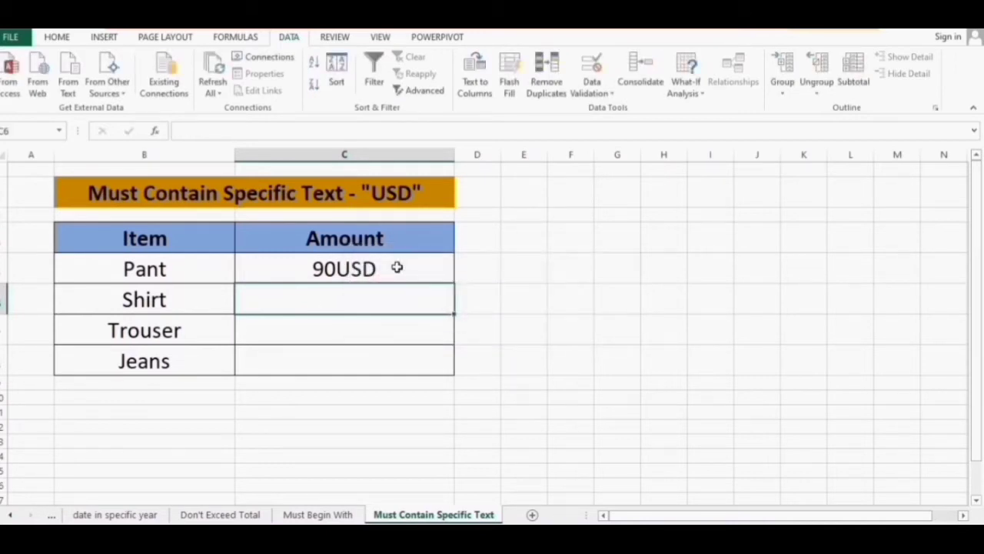
{"action": "type", "text": "RS"}
{"action": "key", "text": "Return"}
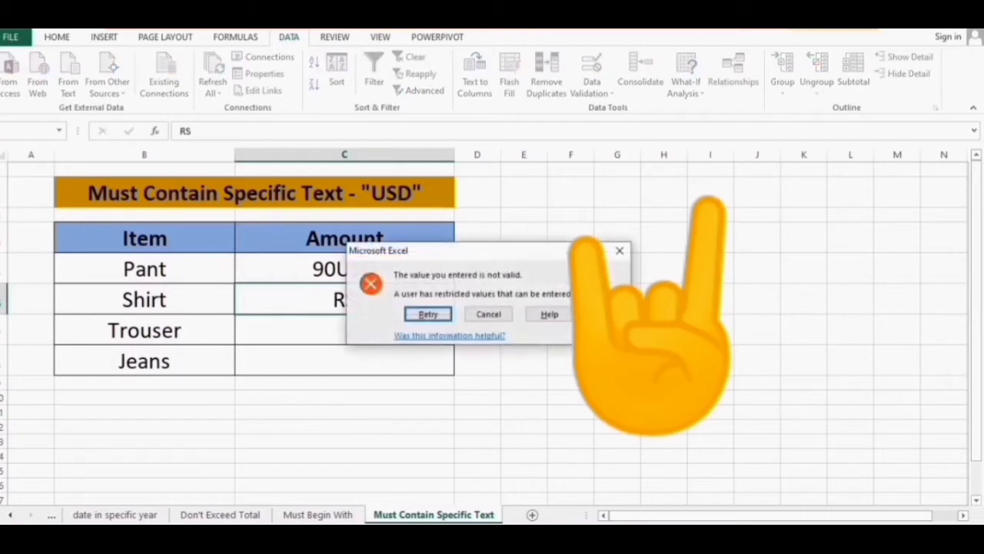
{"action": "key", "text": "Return"}
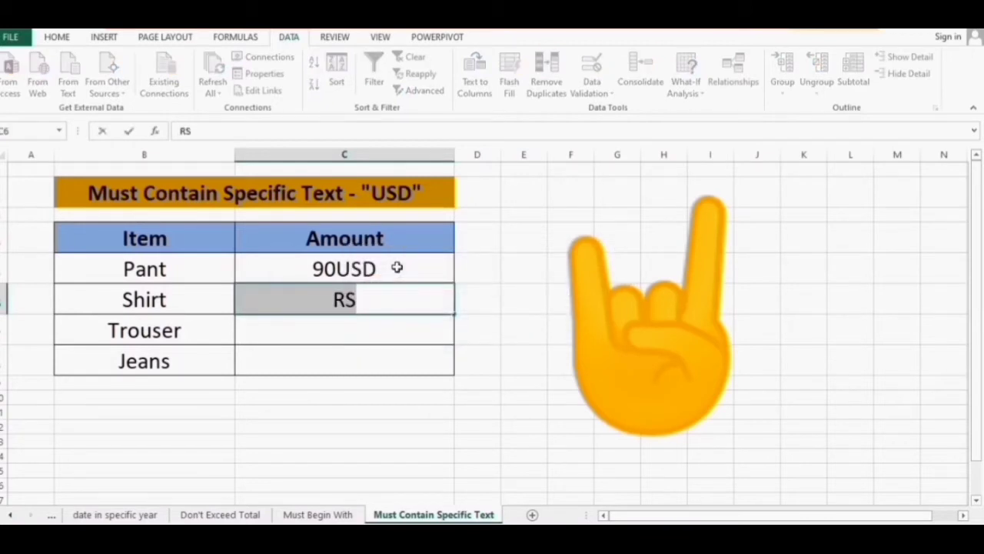
{"action": "key", "text": "Escape"}
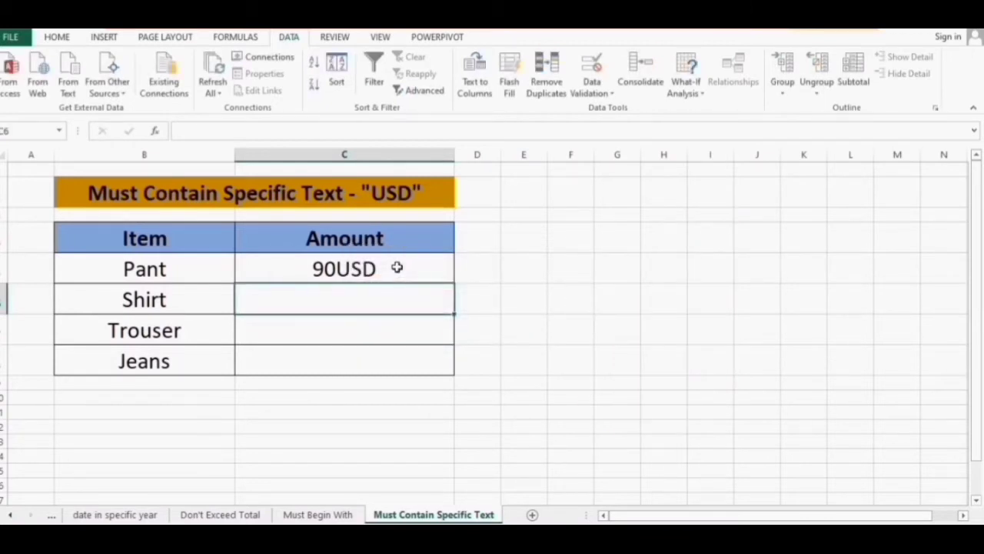
Enter 88USD, 221USD and 100 USD in the remaining Amount cells
{"action": "type", "text": "8"}
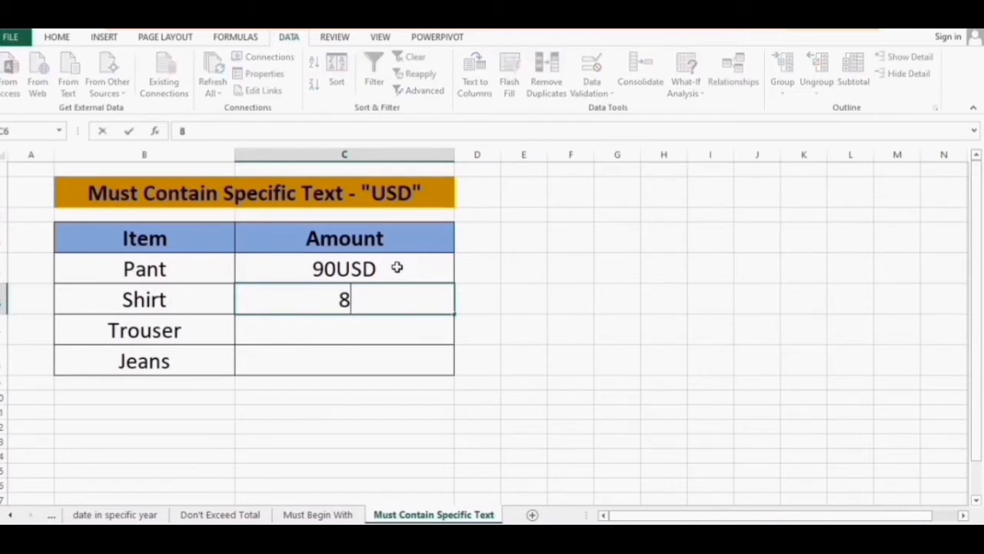
{"action": "type", "text": "8USD"}
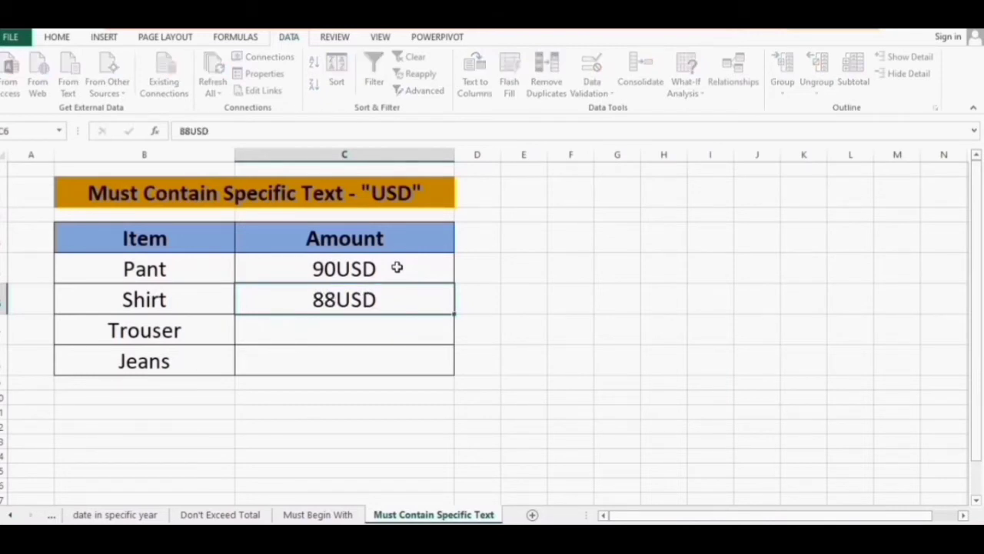
{"action": "key", "text": "Return"}
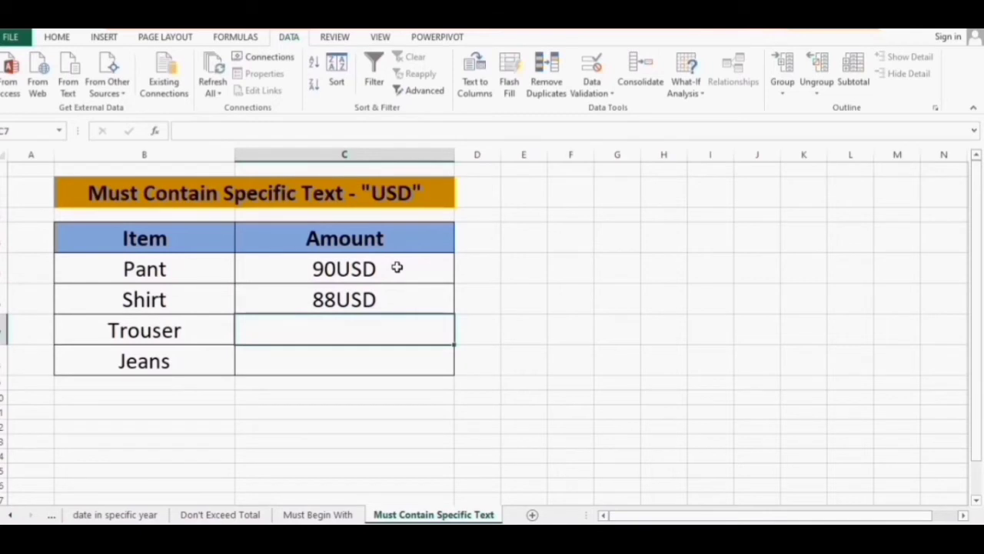
{"action": "type", "text": "22"}
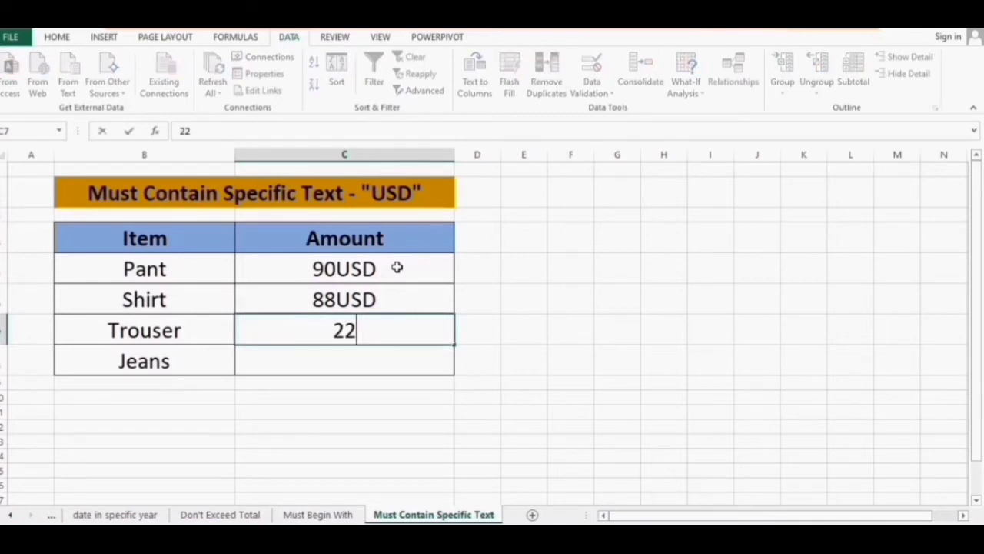
{"action": "type", "text": "1USD"}
{"action": "key", "text": "Return"}
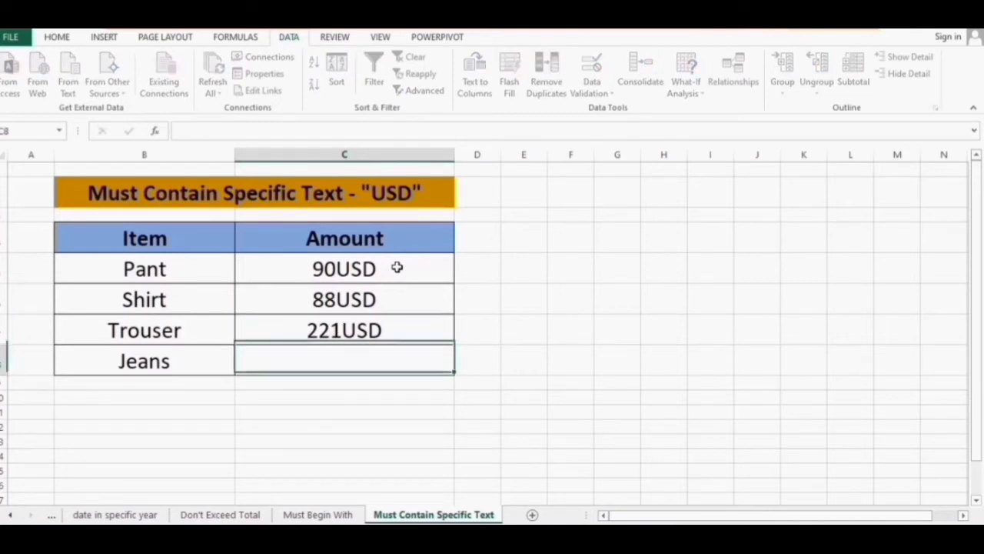
{"action": "type", "text": "100 USD"}
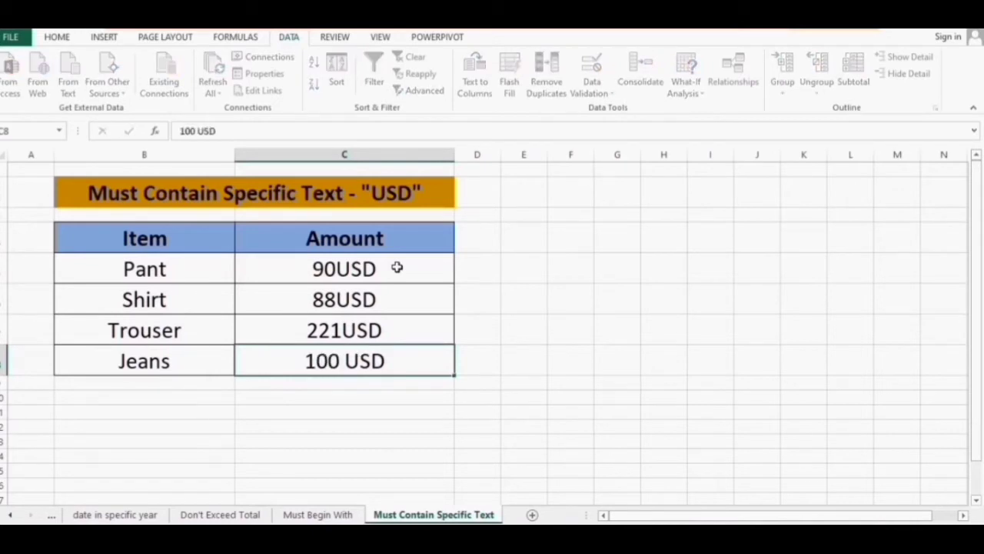
{"action": "key", "text": "Return"}
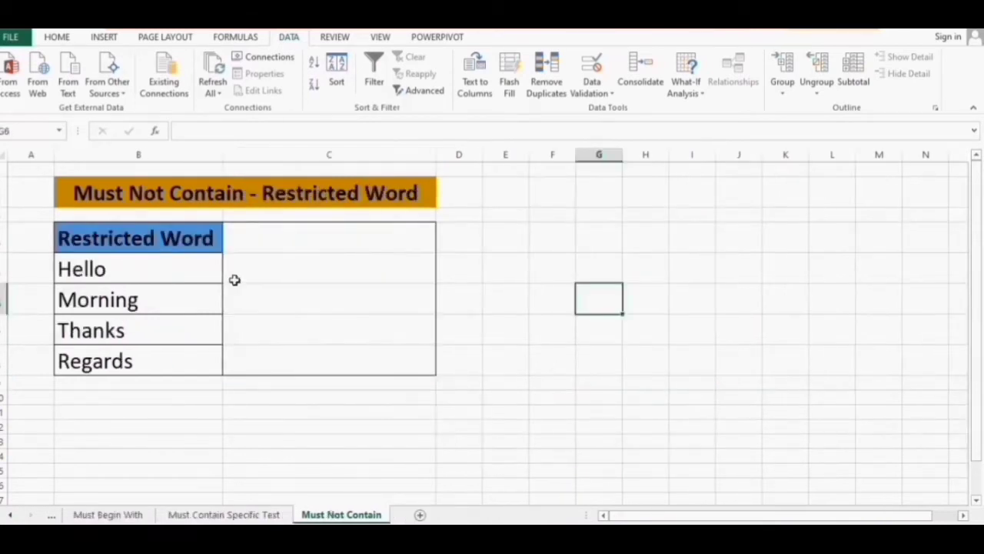
Name the restricted words Hello to Regards 'list' in the Name Box, then select C4:C8
{"action": "left_click_drag", "start_coordinate": [184, 268], "coordinate": [189, 361]}
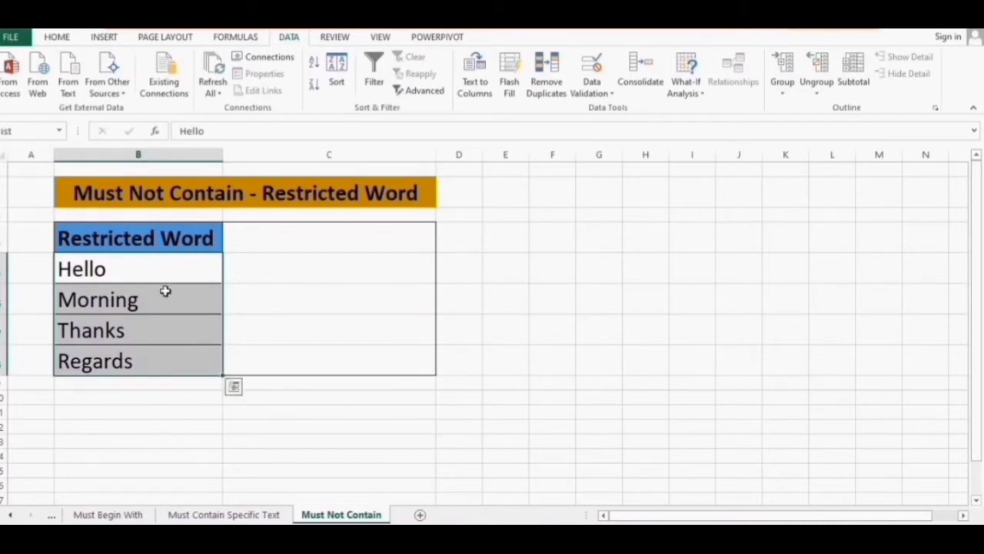
{"action": "left_click", "coordinate": [29, 128]}
{"action": "type", "text": "LK"}
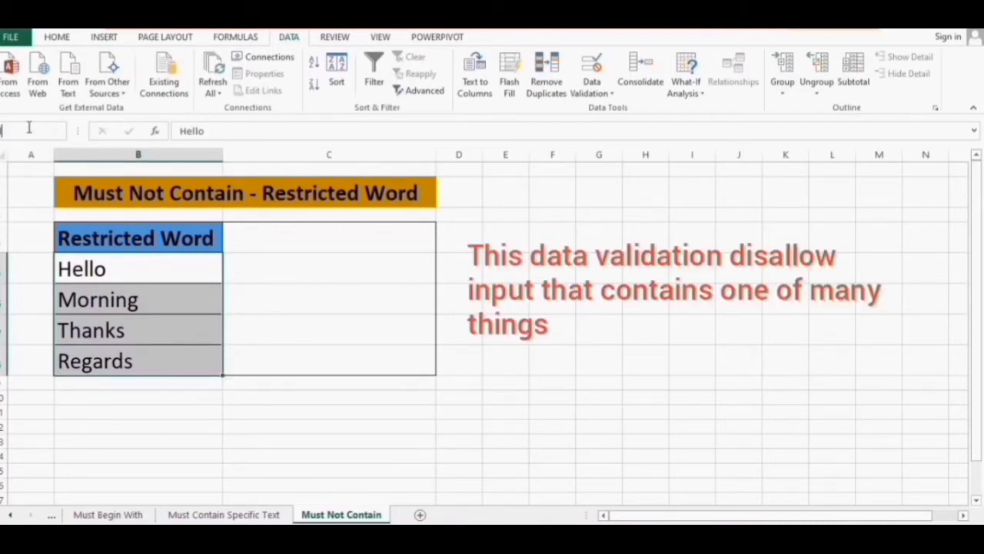
{"action": "type", "text": "list"}
{"action": "key", "text": "Return"}
{"action": "left_click", "coordinate": [136, 272]}
{"action": "left_click", "coordinate": [328, 239]}
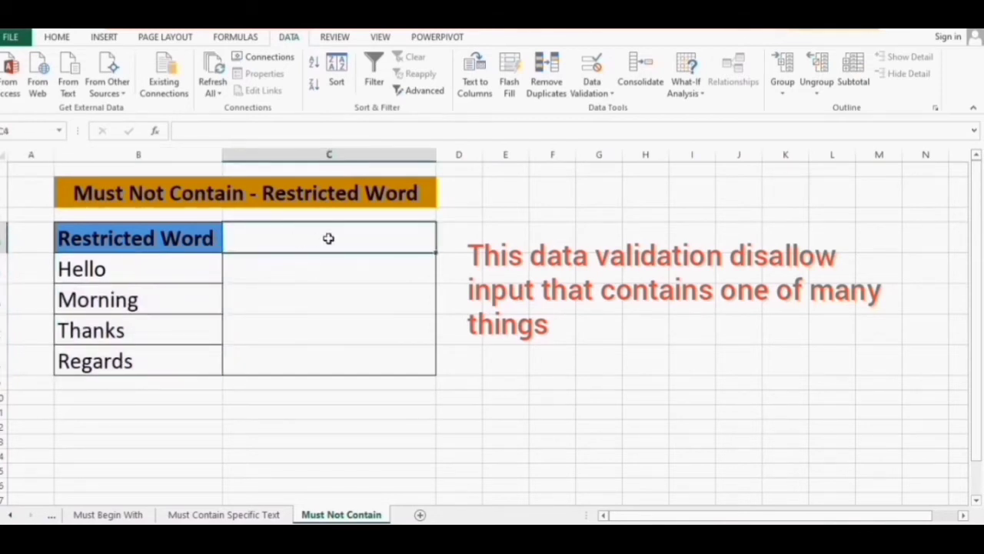
{"action": "left_click_drag", "start_coordinate": [398, 235], "coordinate": [404, 356]}
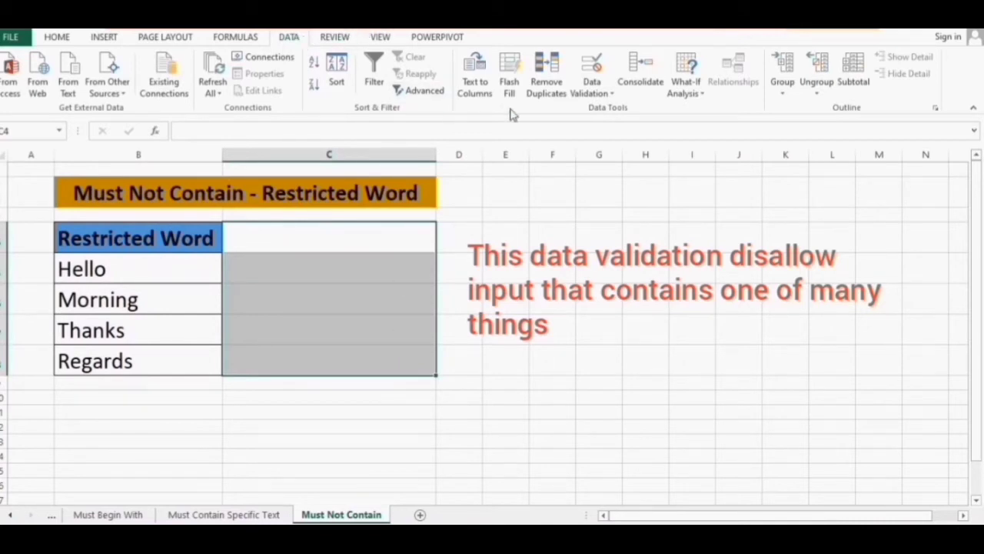
Apply the custom validation formula =SUMPRODUCT(--ISNUMBER(SEARCH(list,C4)))=0 to C4:C8
{"action": "left_click", "coordinate": [592, 91]}
{"action": "left_click", "coordinate": [613, 108]}
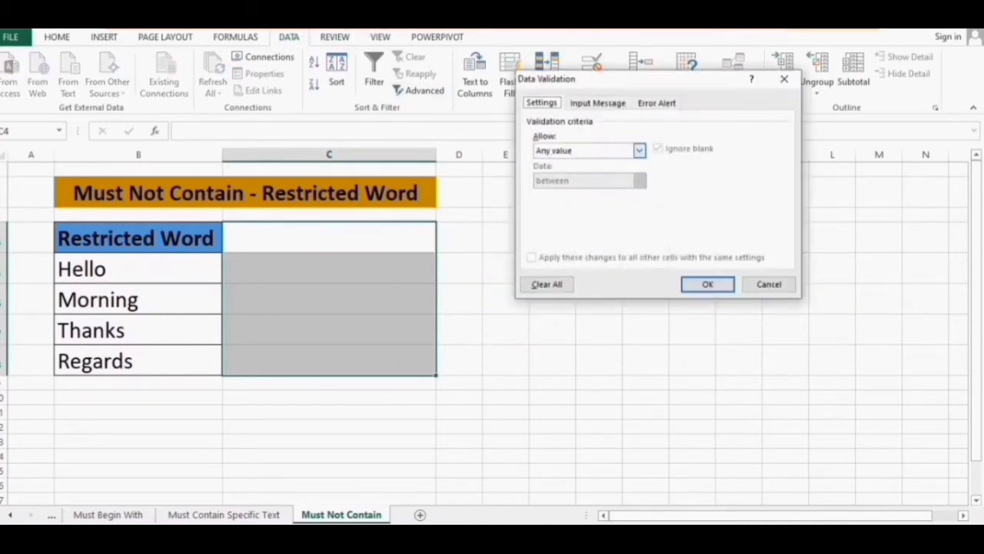
{"action": "left_click_drag", "start_coordinate": [620, 82], "coordinate": [624, 46]}
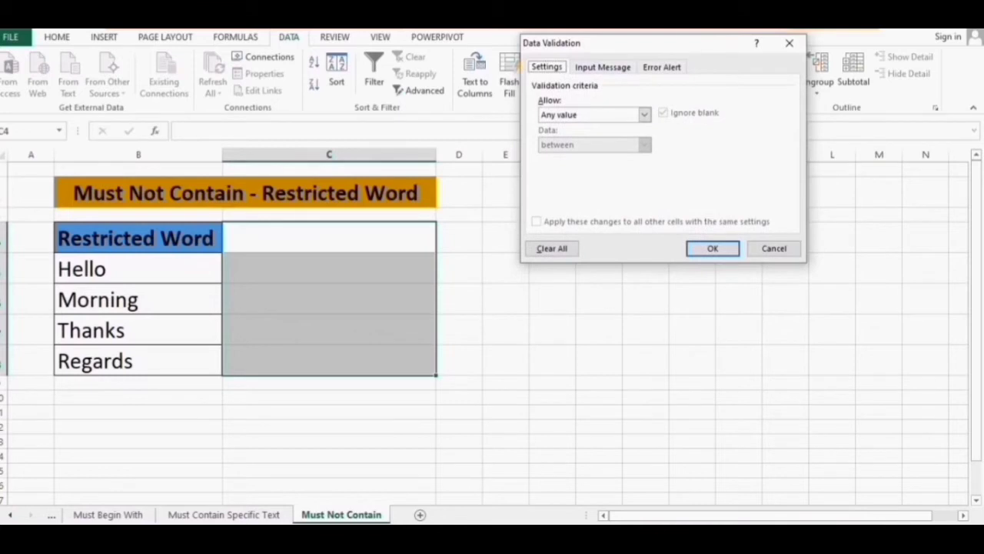
{"action": "left_click", "coordinate": [645, 114]}
{"action": "left_click", "coordinate": [560, 194]}
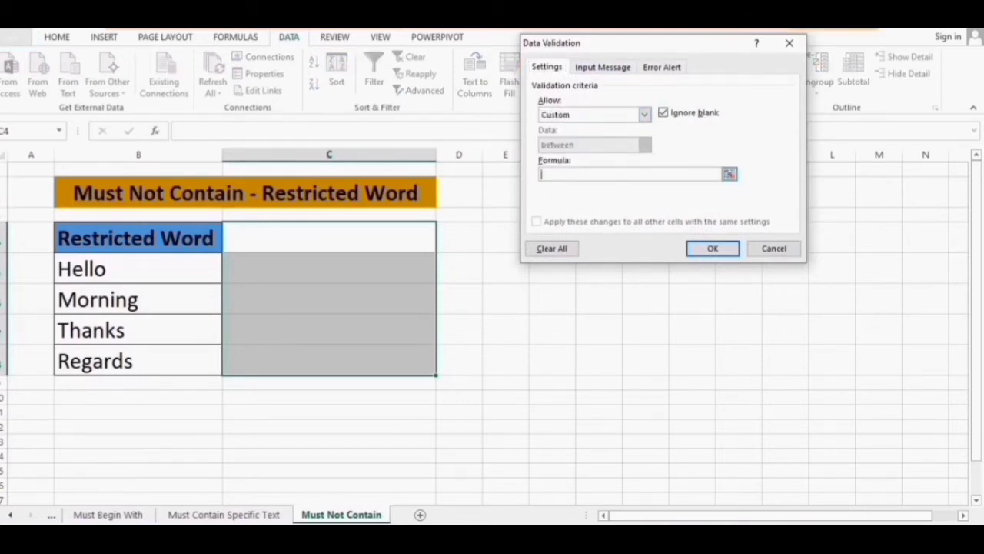
{"action": "type", "text": "=SUM"}
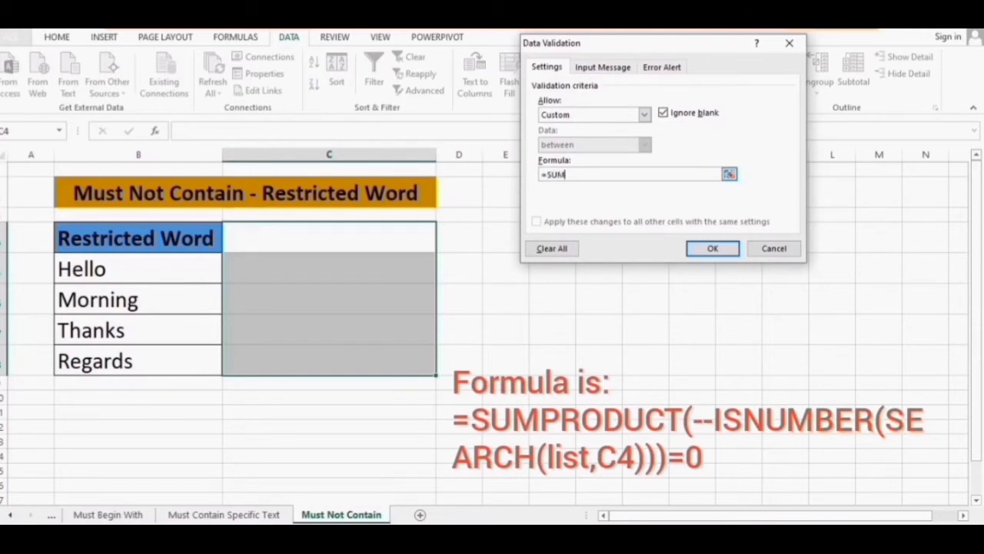
{"action": "type", "text": "PRODU"}
{"action": "type", "text": "CT(--ISNUMBER"}
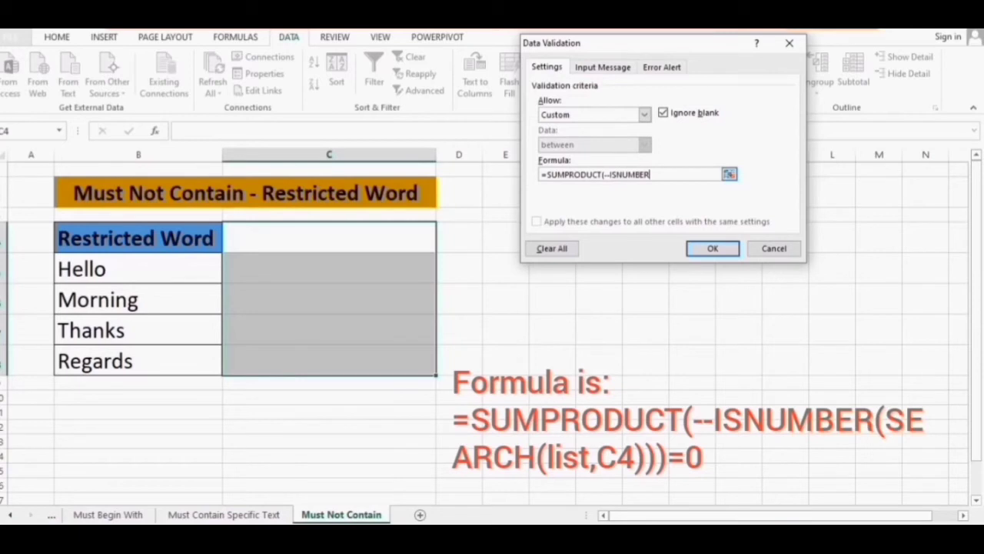
{"action": "type", "text": "(SEARCGH"}
{"action": "key", "text": "Return"}
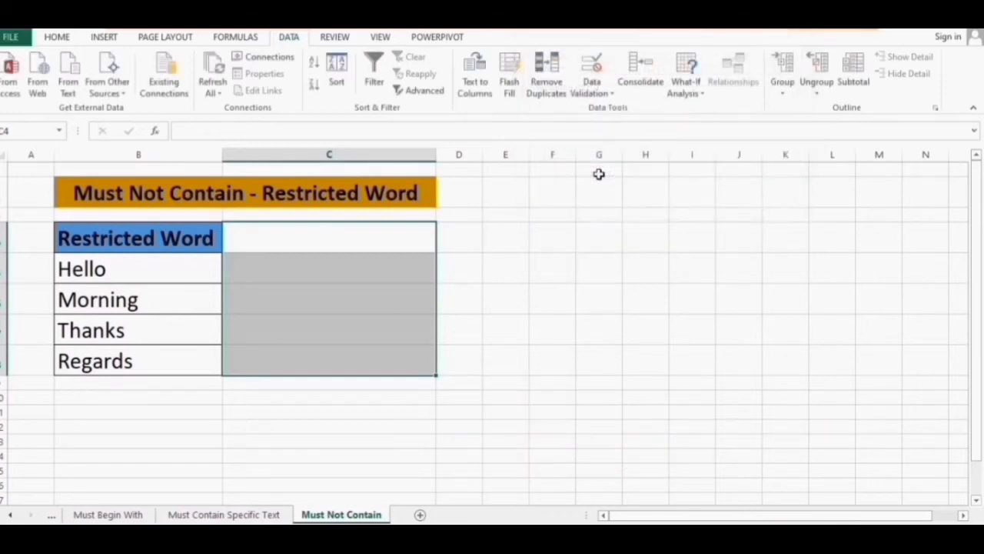
Enter Hi Sir and How are you in C4 and C5, confirming Hello Sir is rejected
{"action": "left_click", "coordinate": [387, 243]}
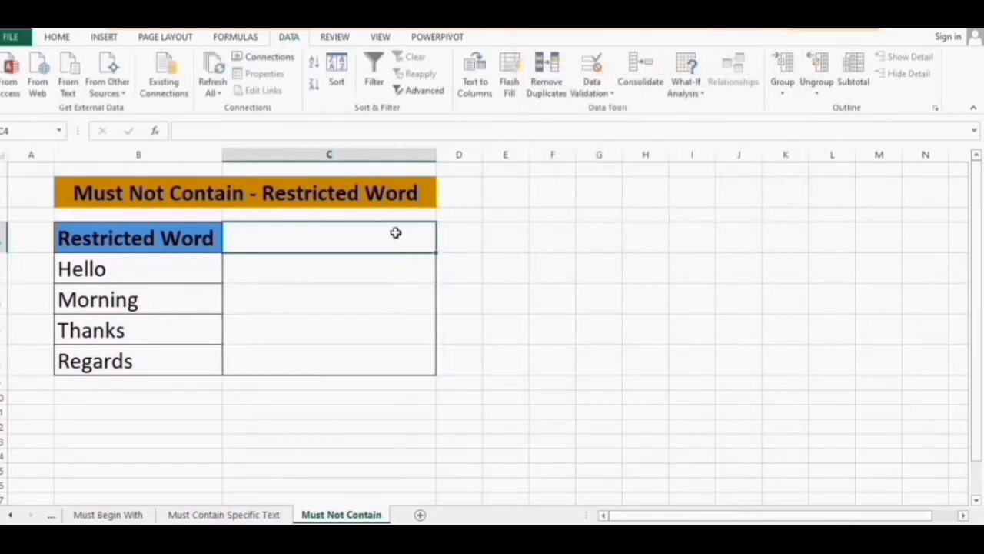
{"action": "type", "text": "Hi Sir"}
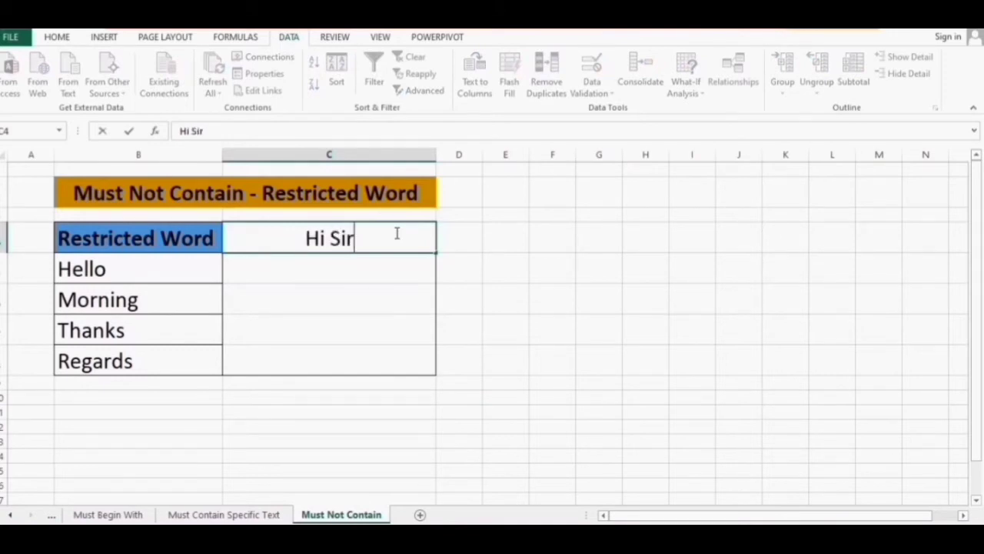
{"action": "key", "text": "Return"}
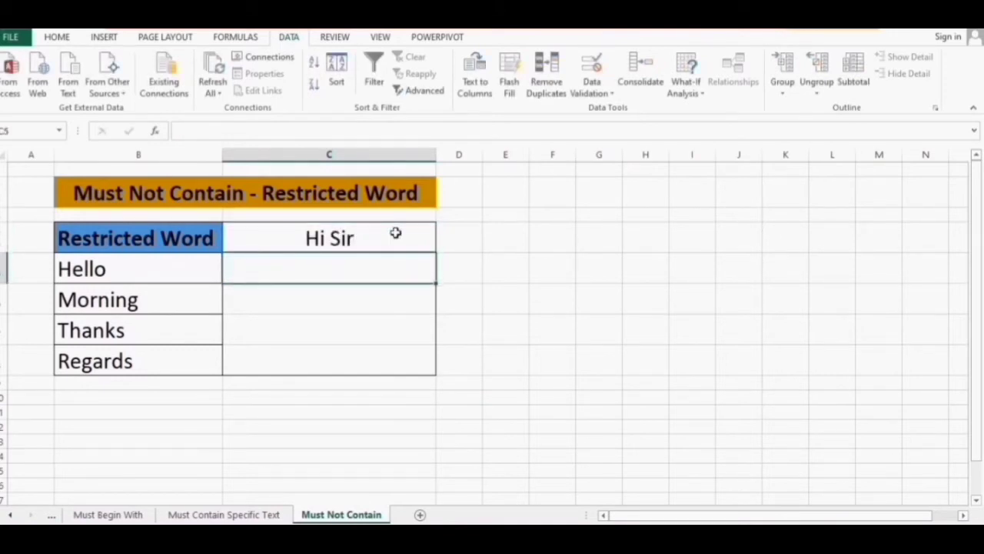
{"action": "type", "text": "How are you"}
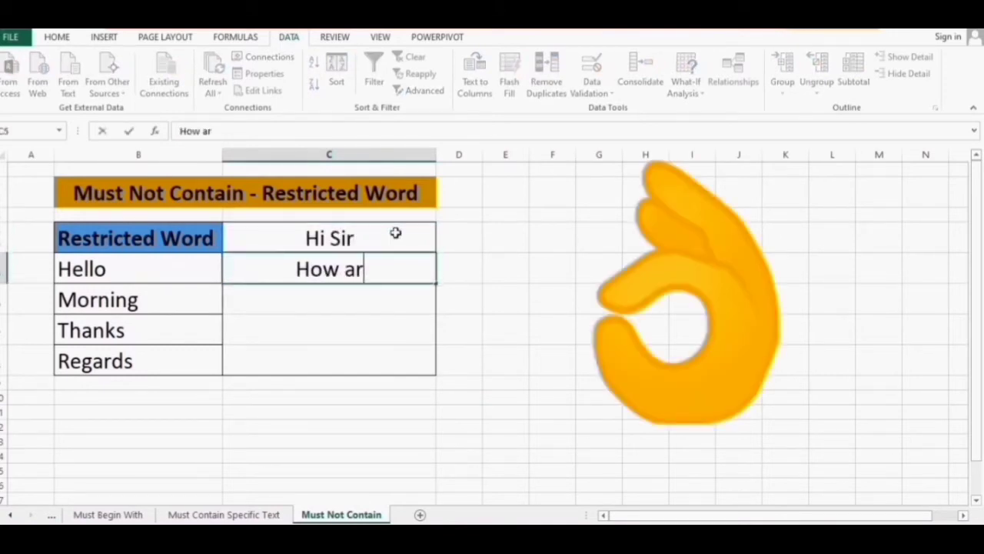
{"action": "key", "text": "Return"}
{"action": "key", "text": "Up"}
{"action": "key", "text": "Up"}
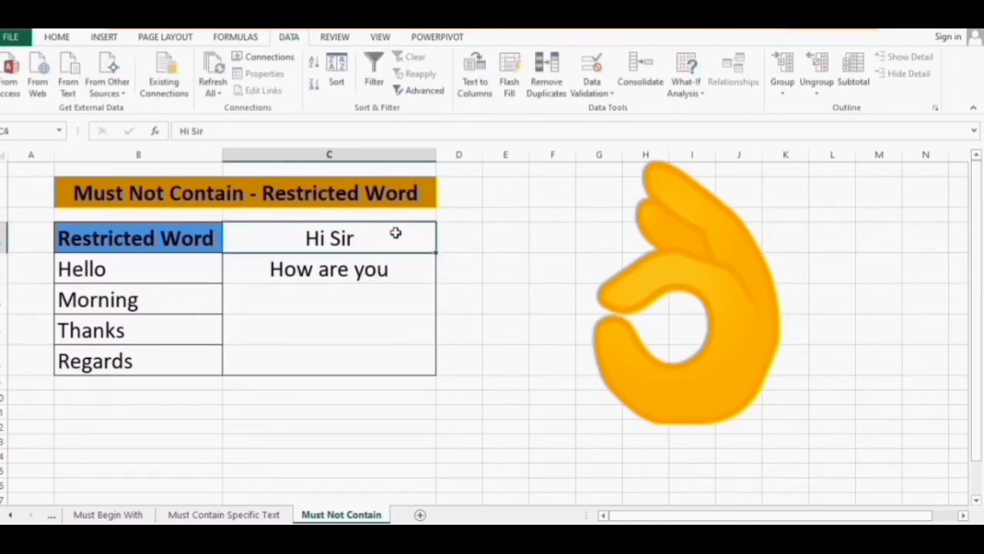
{"action": "type", "text": "Hello Sir"}
{"action": "key", "text": "Return"}
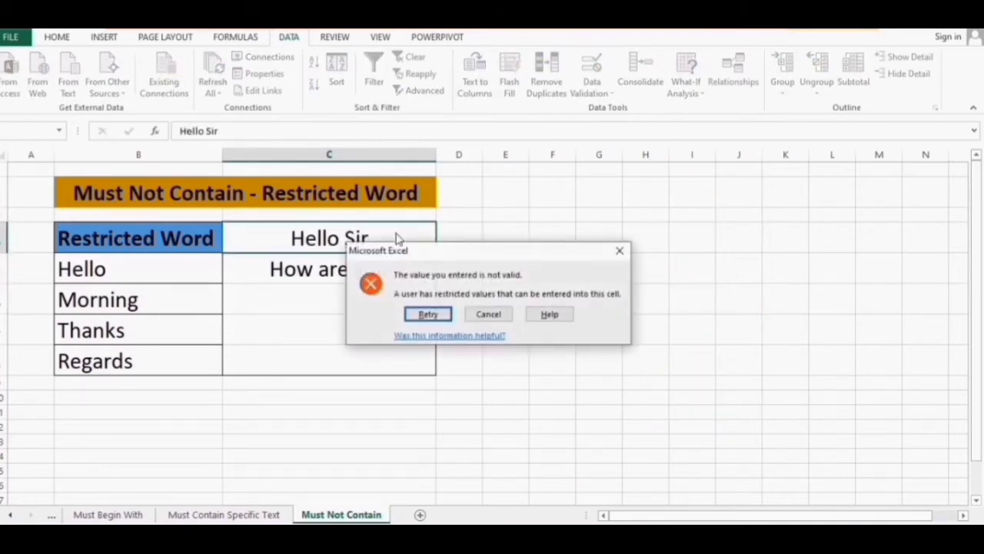
{"action": "key", "text": "Tab"}
{"action": "key", "text": "Return"}
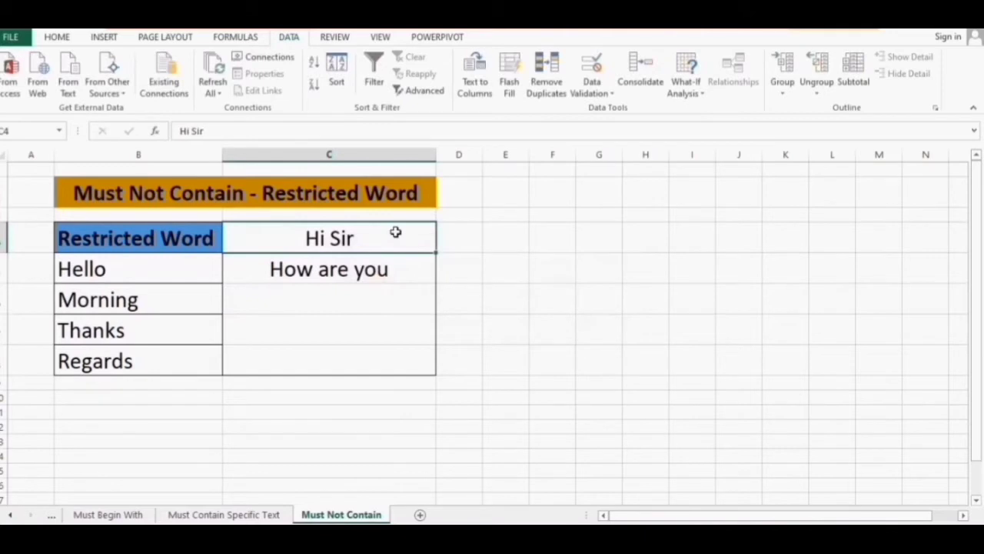
Confirm Good Morning is rejected in both C6 and C5
{"action": "key", "text": "Down"}
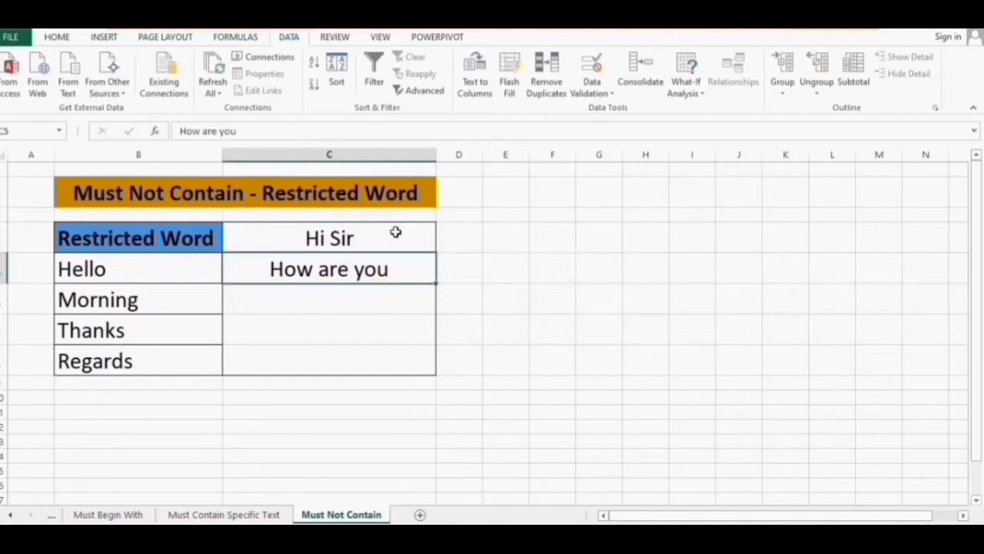
{"action": "key", "text": "Down"}
{"action": "type", "text": "Good Morning"}
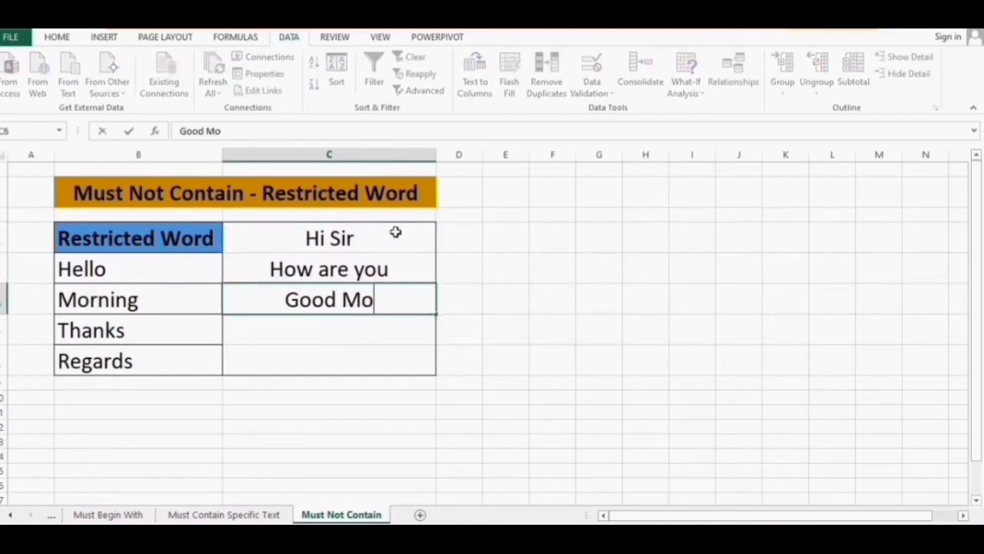
{"action": "key", "text": "Return"}
{"action": "key", "text": "Tab"}
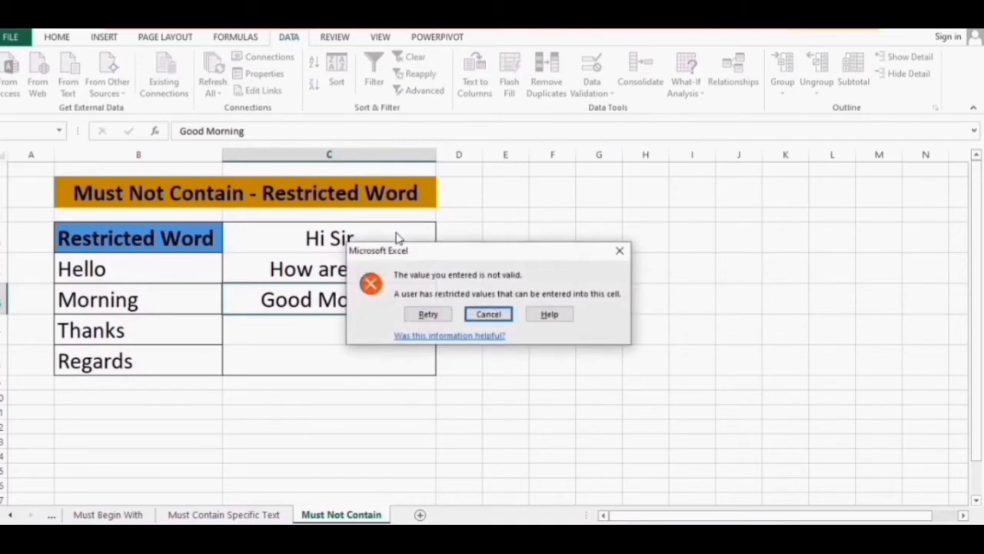
{"action": "key", "text": "Return"}
{"action": "key", "text": "Up"}
{"action": "type", "text": "Good Morning"}
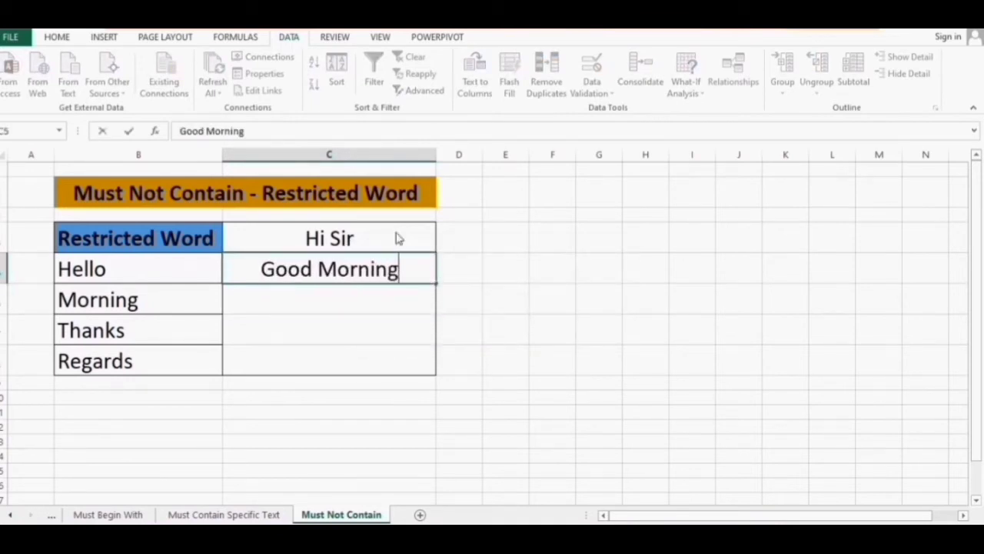
{"action": "key", "text": "Return"}
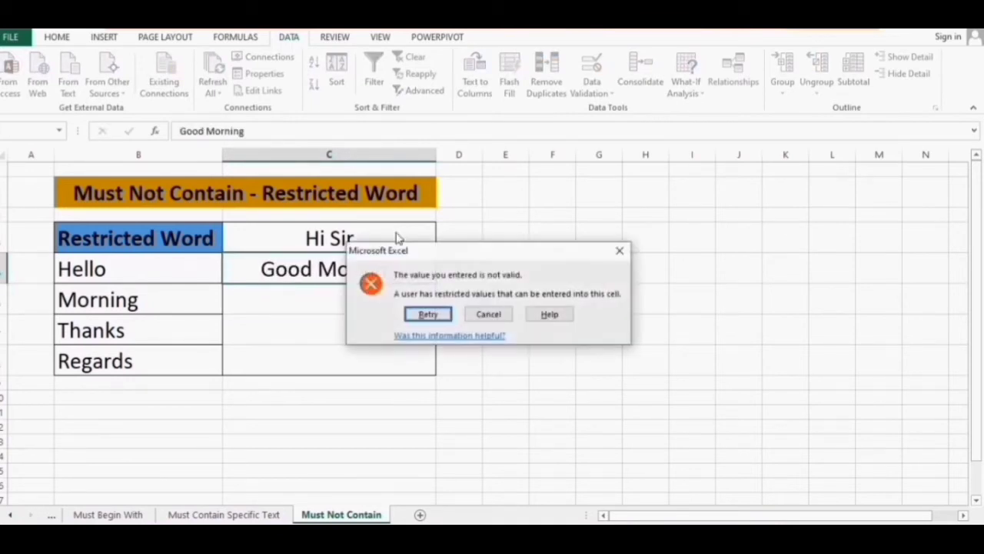
{"action": "key", "text": "Tab"}
{"action": "key", "text": "Return"}
Enter Good Evening in C5 and How are you in C6
{"action": "type", "text": "Good Evening"}
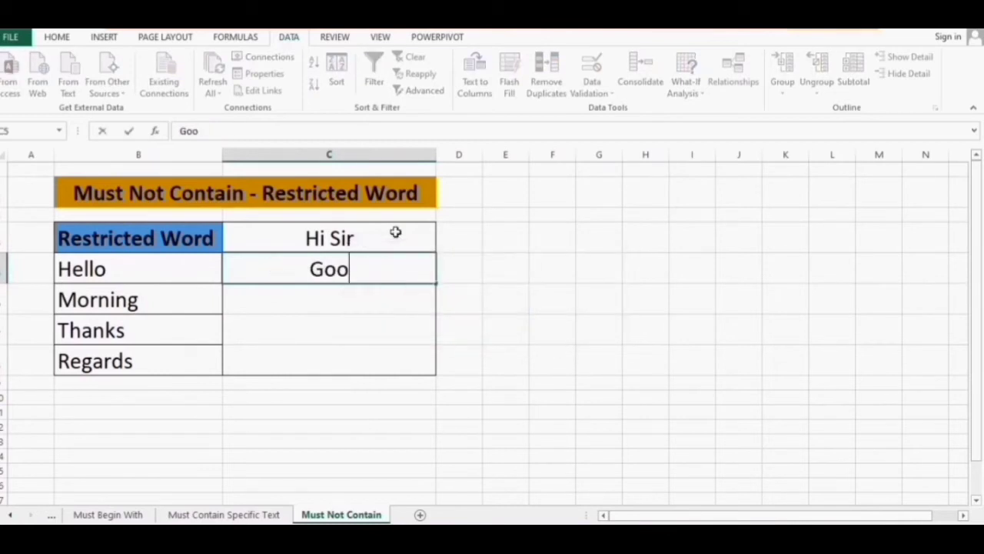
{"action": "key", "text": "Return"}
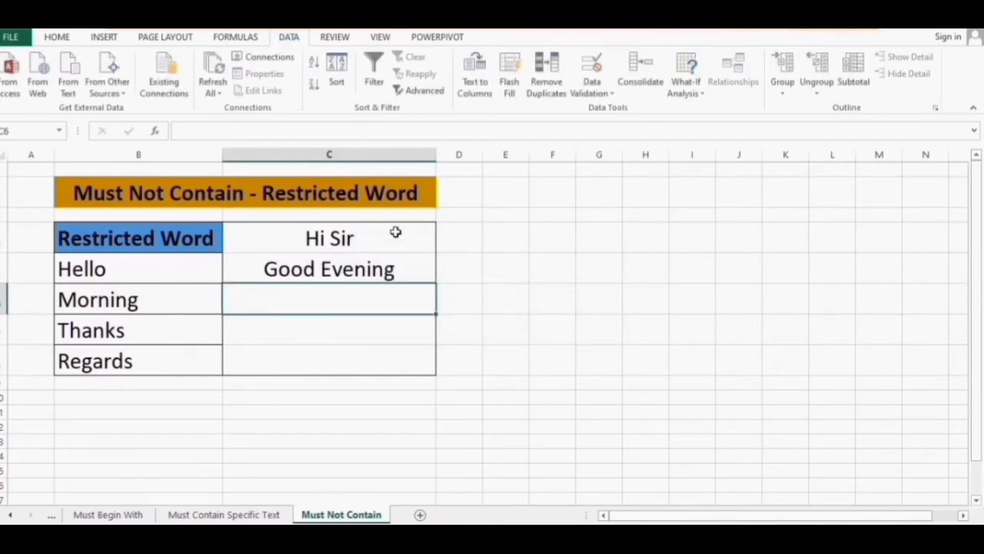
{"action": "type", "text": "How are youy"}
{"action": "key", "text": "BackSpace"}
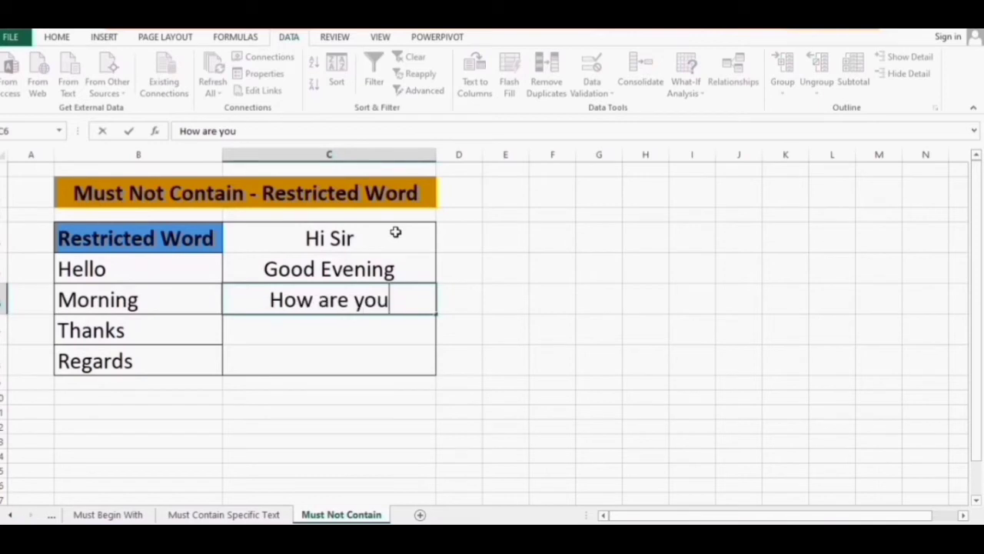
{"action": "key", "text": "Return"}
{"action": "type", "text": "\\"}
{"action": "key", "text": "BackSpace"}
{"action": "key", "text": "Return"}
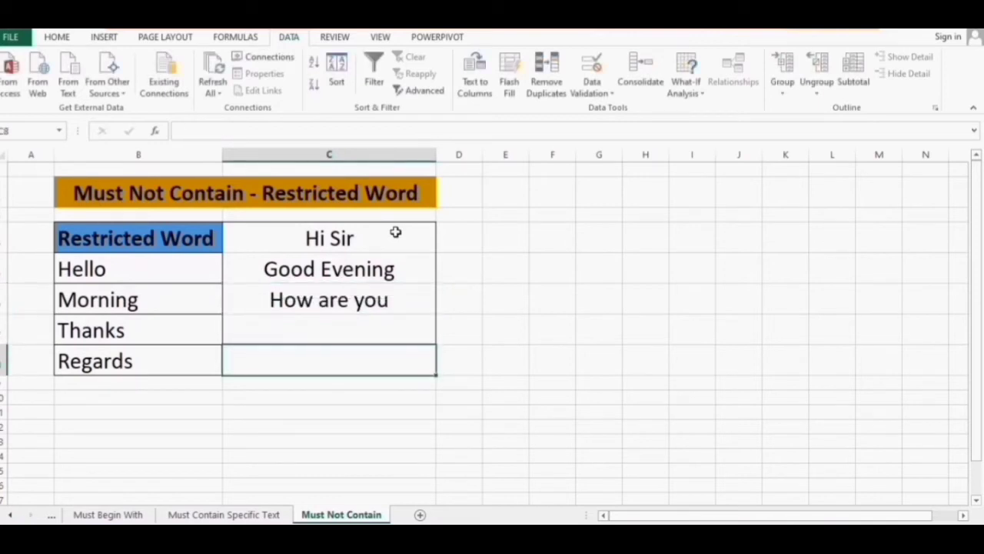
{"action": "key", "text": "Up"}
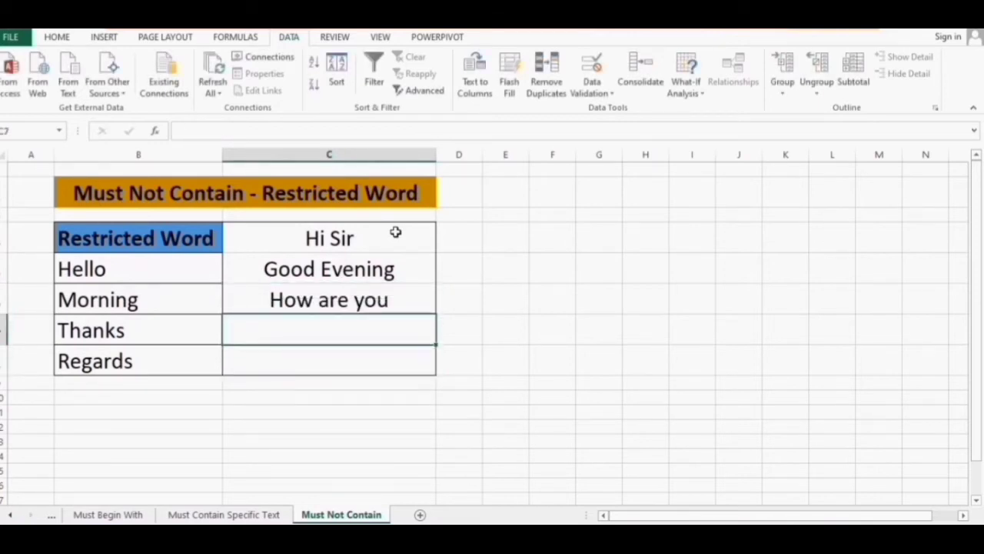
Confirm Thanks and Regards and Thanks are rejected in C7 and C8
{"action": "type", "text": "Thanks a"}
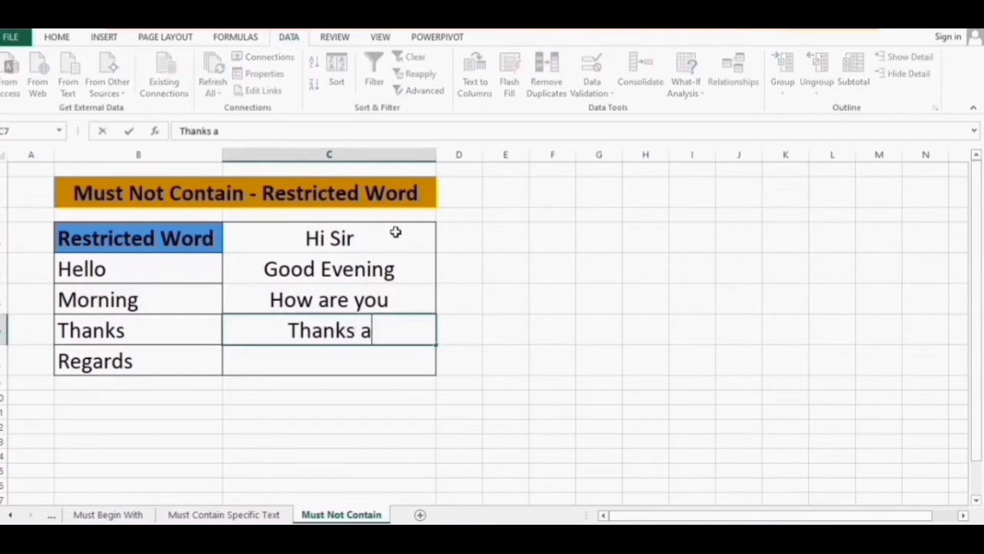
{"action": "type", "text": "nd Regards"}
{"action": "key", "text": "Return"}
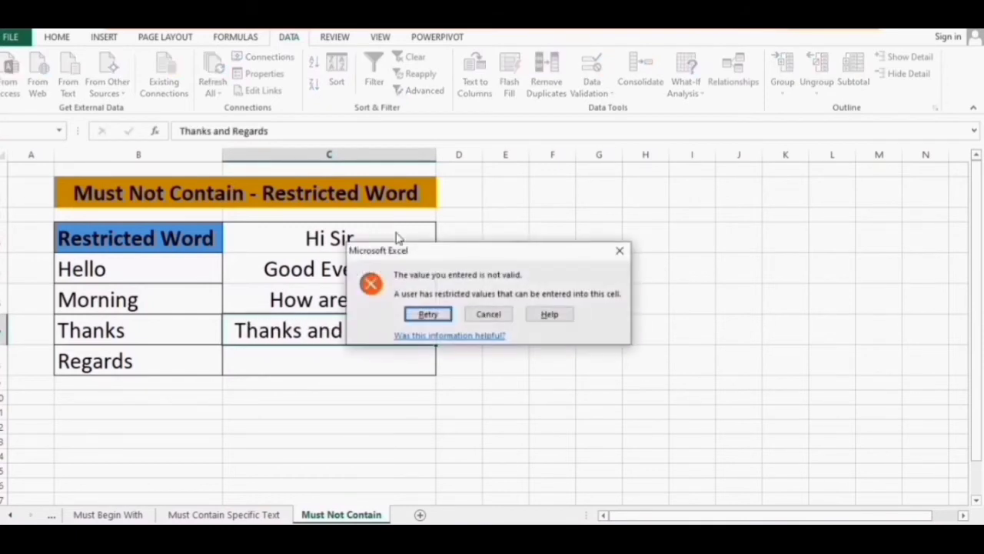
{"action": "key", "text": "Tab"}
{"action": "key", "text": "Return"}
{"action": "type", "text": "Thanks"}
{"action": "key", "text": "Return"}
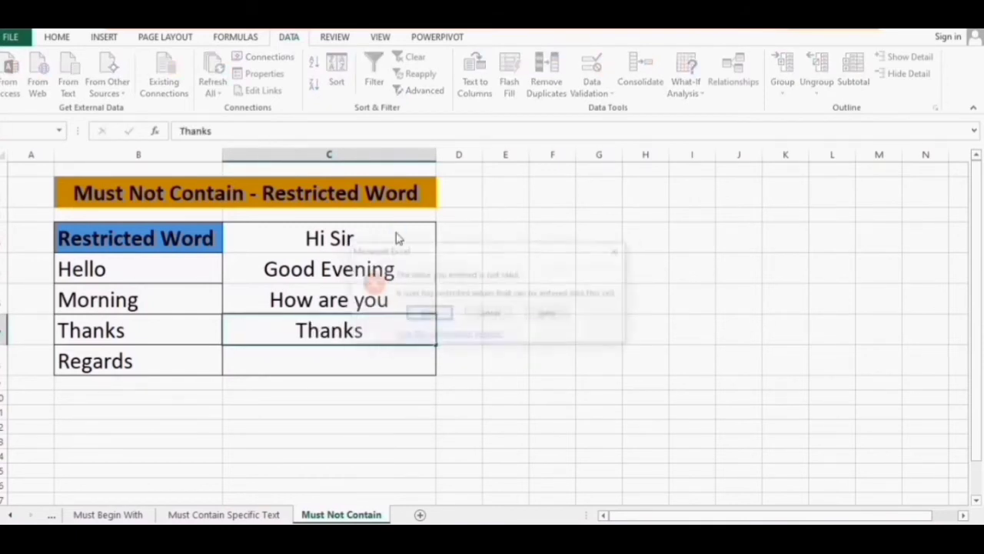
{"action": "key", "text": "Tab"}
{"action": "key", "text": "Return"}
{"action": "key", "text": "Return"}
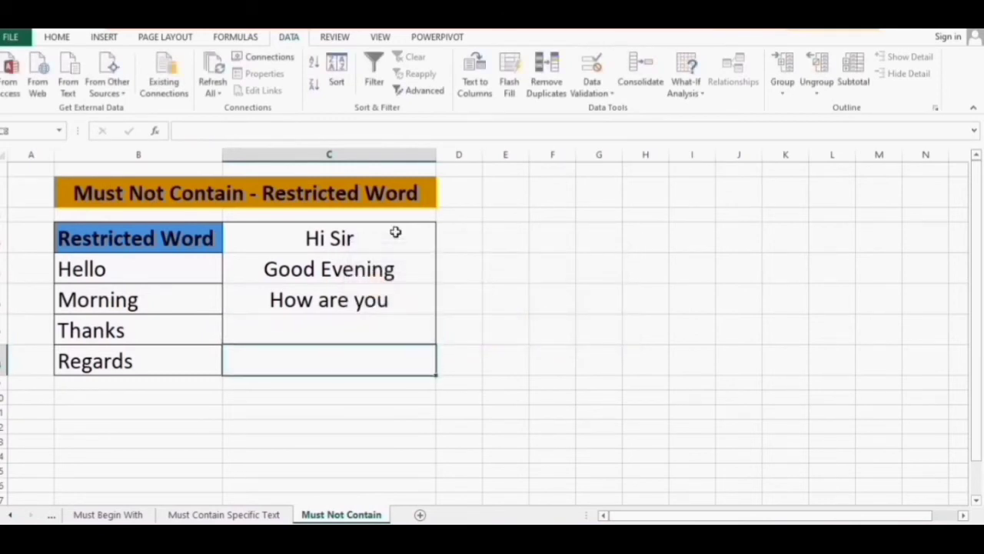
{"action": "type", "text": "Thanks and Regards"}
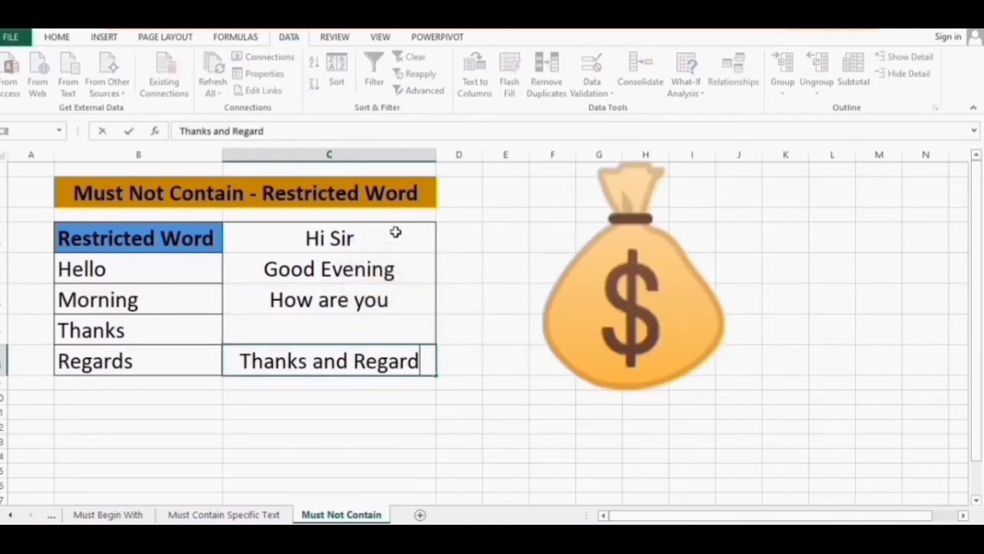
{"action": "key", "text": "Return"}
{"action": "key", "text": "Tab"}
{"action": "key", "text": "Return"}
Enter With Best Wishes in C7 and Thank you in C8
{"action": "key", "text": "Up"}
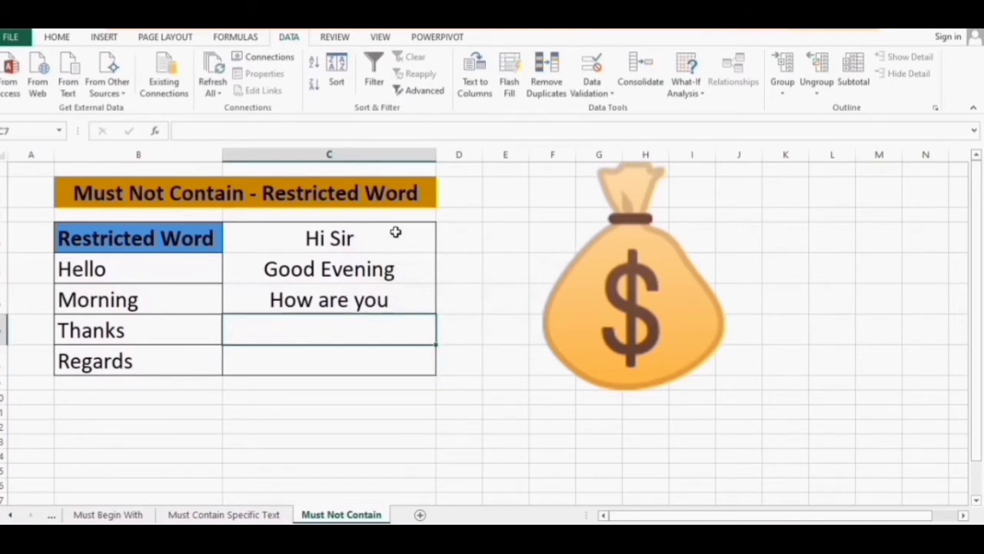
{"action": "type", "text": "With Best W"}
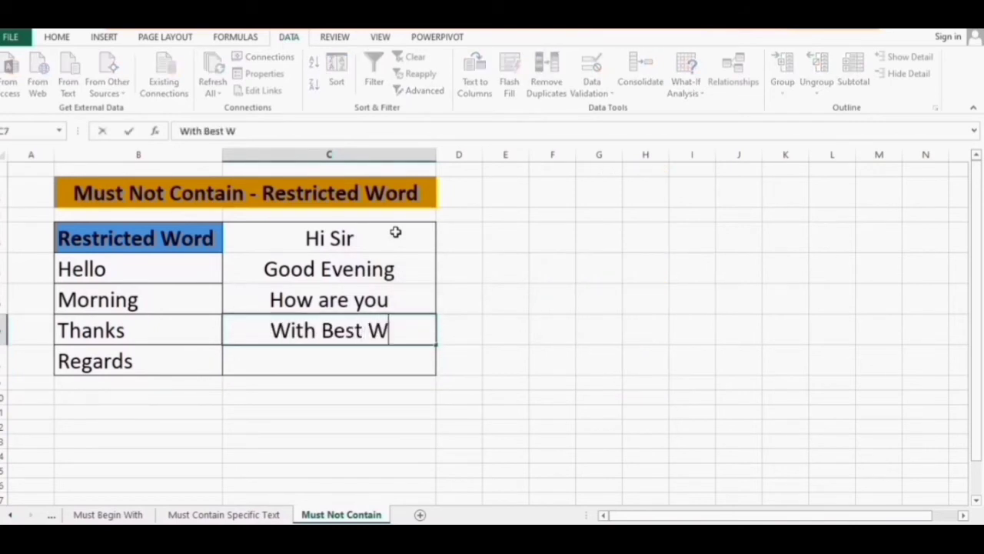
{"action": "type", "text": "ishes"}
{"action": "key", "text": "Return"}
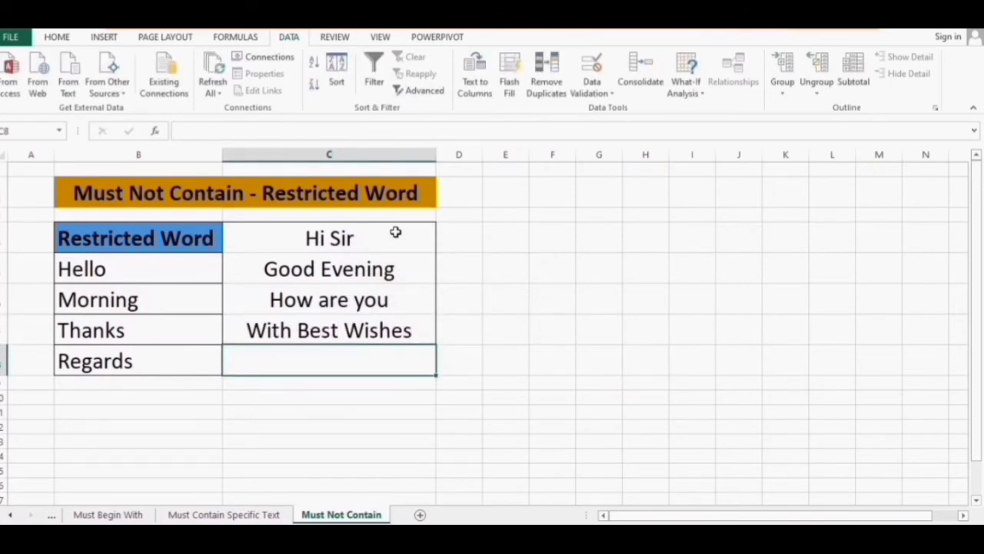
{"action": "type", "text": "Thank you"}
{"action": "key", "text": "Return"}
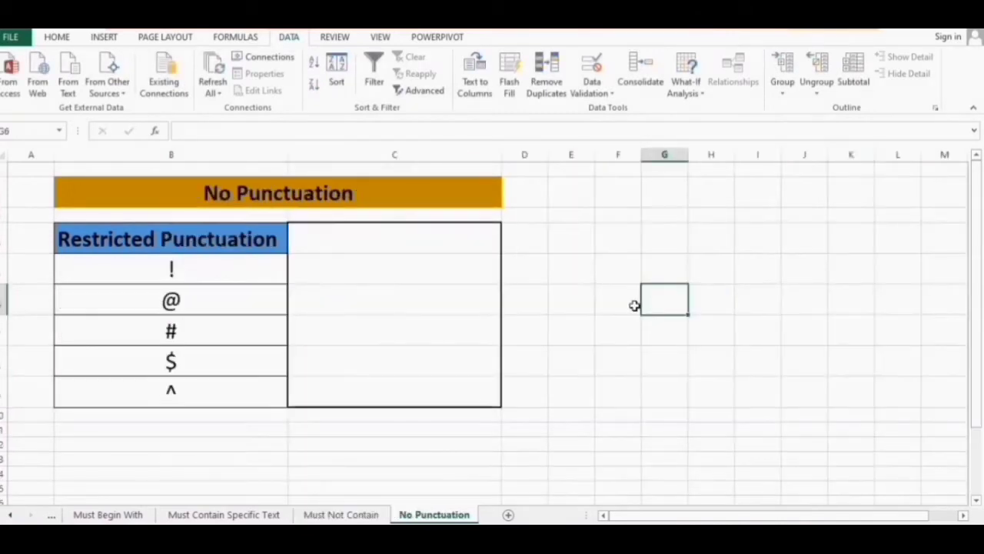
Name the punctuation symbols B5:B9 as the range XLIST, then select the empty column C cells beside them
{"action": "left_click", "coordinate": [330, 193]}
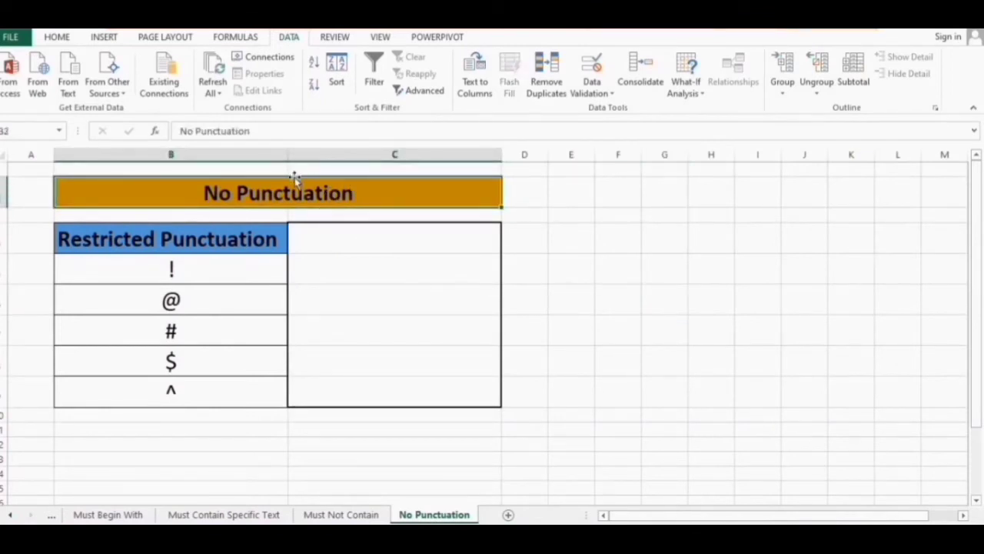
{"action": "left_click", "coordinate": [232, 248]}
{"action": "left_click_drag", "start_coordinate": [232, 247], "coordinate": [231, 380]}
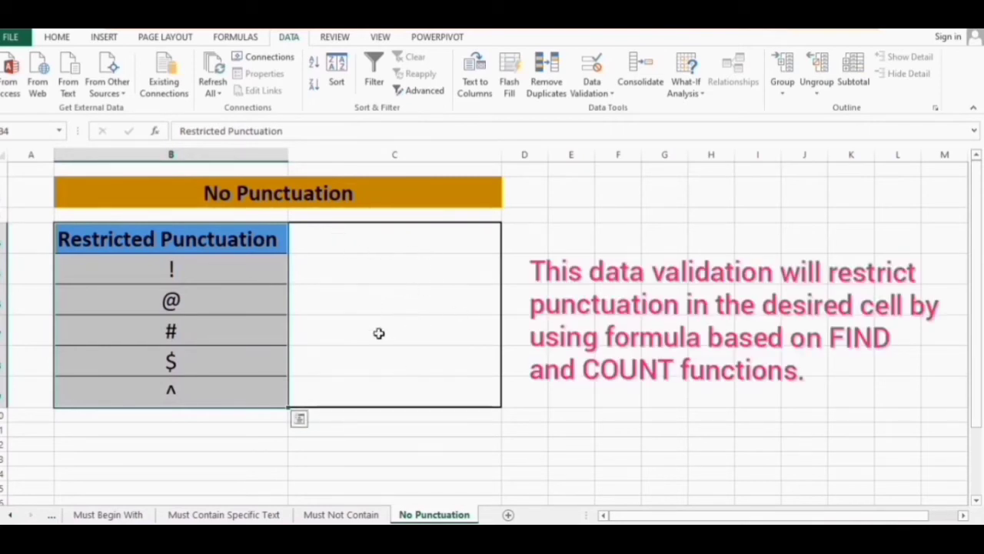
{"action": "left_click", "coordinate": [365, 274]}
{"action": "left_click_drag", "start_coordinate": [241, 264], "coordinate": [235, 391]}
{"action": "left_click", "coordinate": [46, 130]}
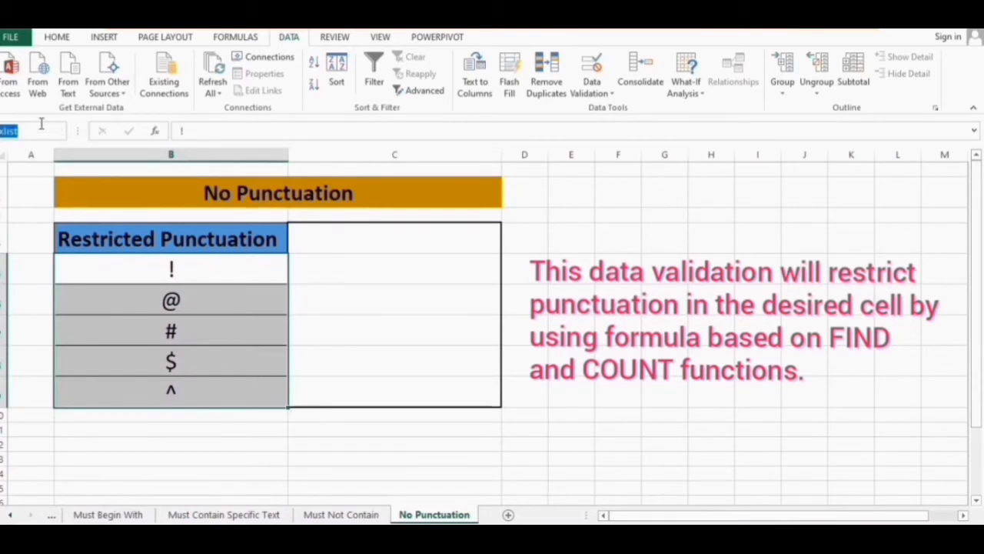
{"action": "type", "text": "XLIST"}
{"action": "key", "text": "BackSpace"}
{"action": "key", "text": "BackSpace"}
{"action": "key", "text": "BackSpace"}
{"action": "key", "text": "Return"}
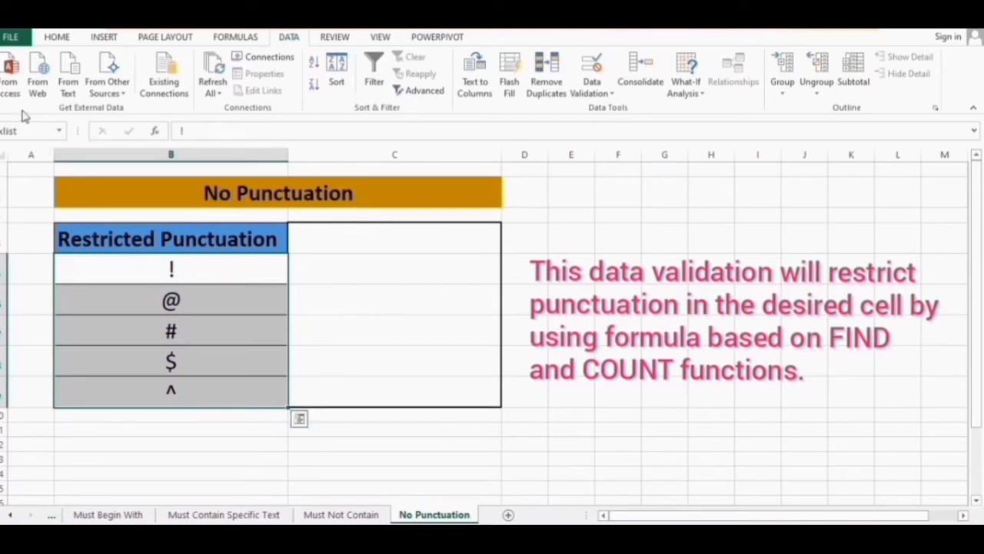
{"action": "left_click", "coordinate": [167, 265]}
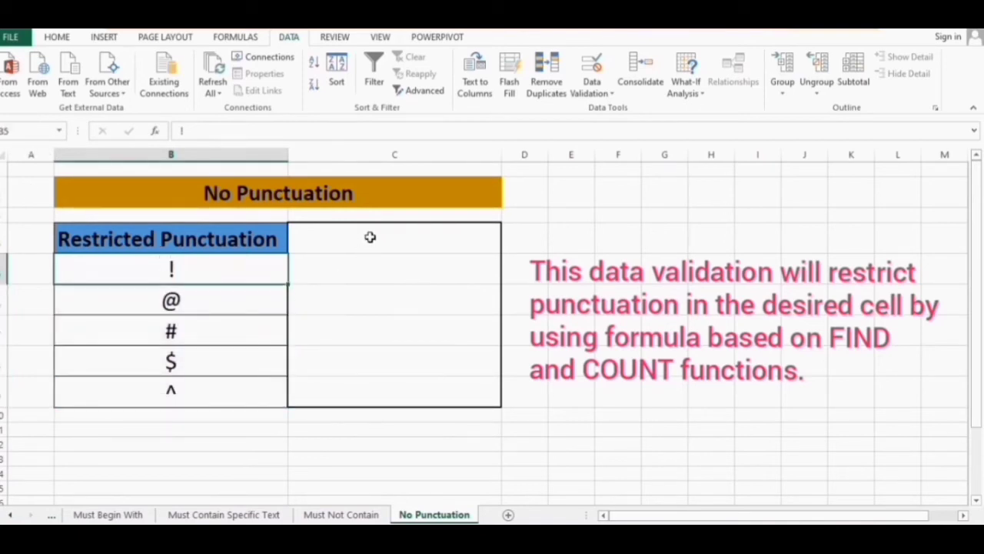
{"action": "left_click_drag", "start_coordinate": [370, 237], "coordinate": [385, 389]}
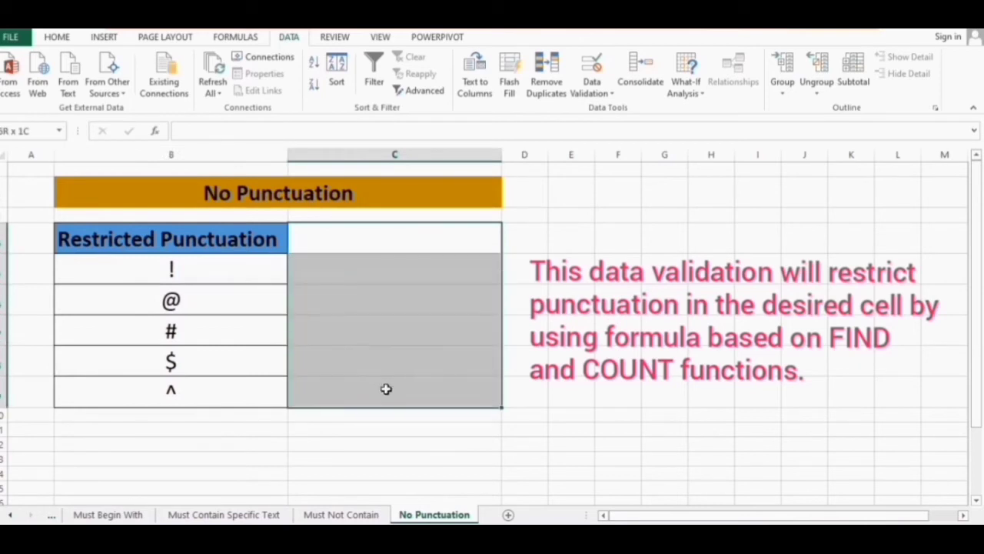
Give the selected column C cells a Custom validation rule =COUNT(FIND(xlist,C4))=0
{"action": "left_click", "coordinate": [592, 93]}
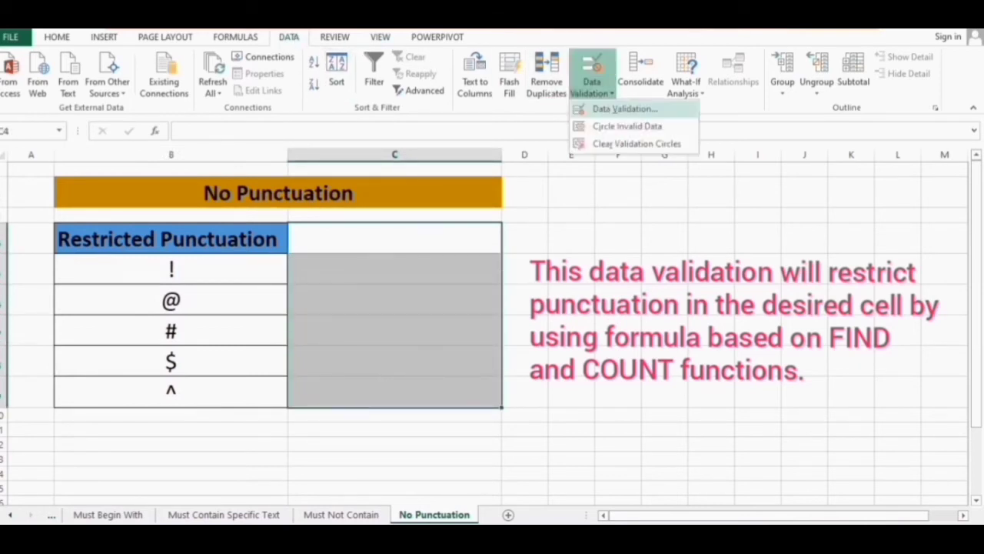
{"action": "left_click", "coordinate": [625, 108]}
{"action": "left_click", "coordinate": [645, 114]}
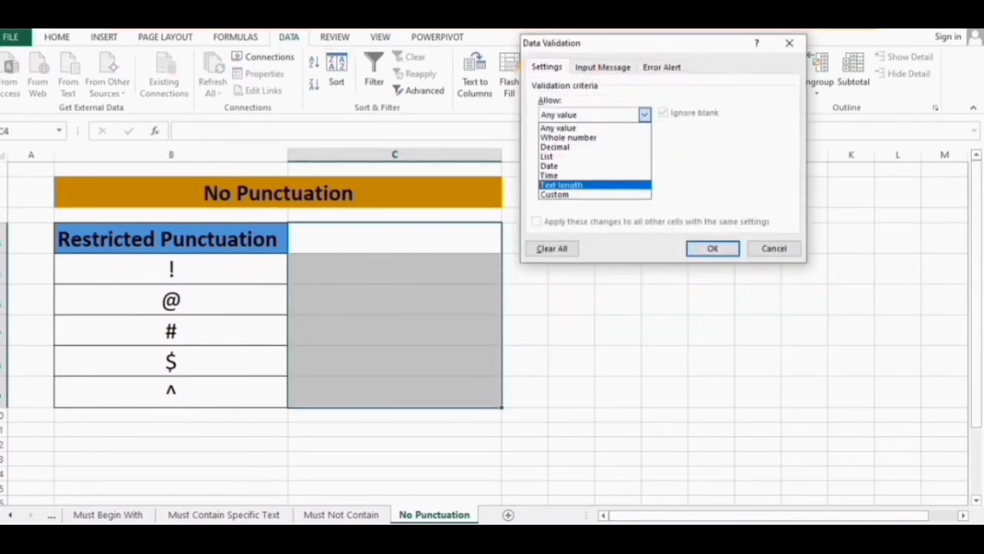
{"action": "left_click", "coordinate": [559, 194]}
{"action": "left_click", "coordinate": [566, 174]}
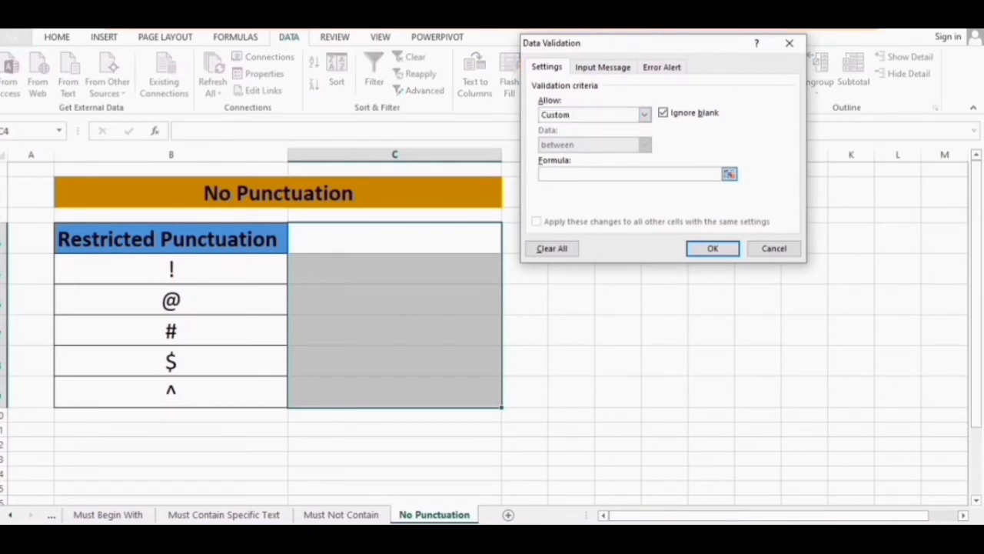
{"action": "type", "text": "="}
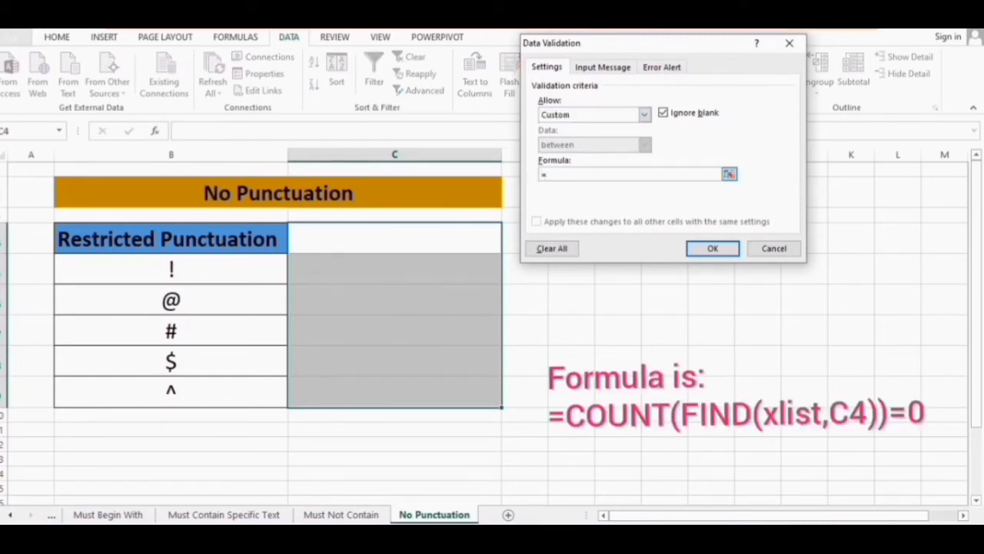
{"action": "type", "text": "COUNT"}
{"action": "type", "text": "(FIND(xlist,"}
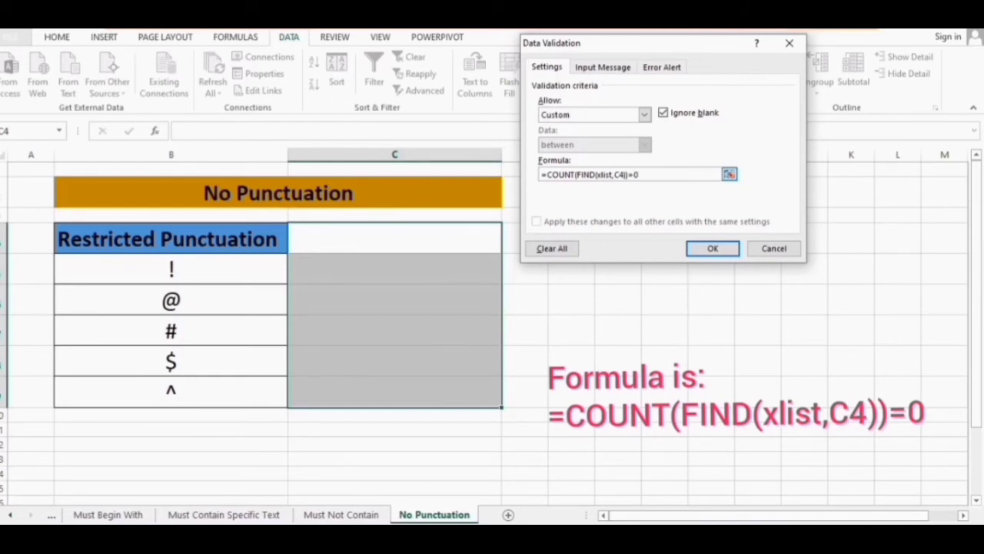
{"action": "key", "text": "Return"}
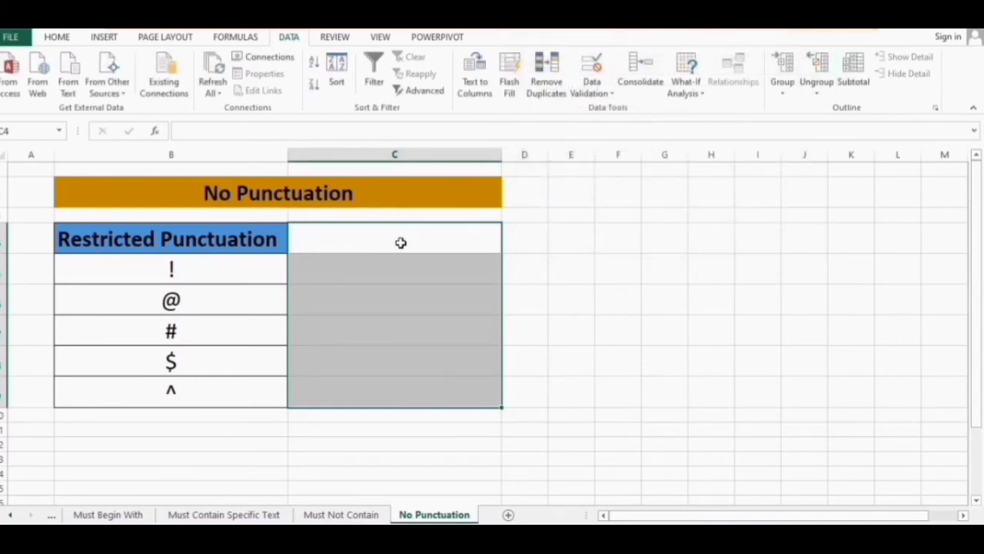
Test C4 and C5 with two e-mail-style entries containing @, cancelling each rejection
{"action": "left_click", "coordinate": [400, 242]}
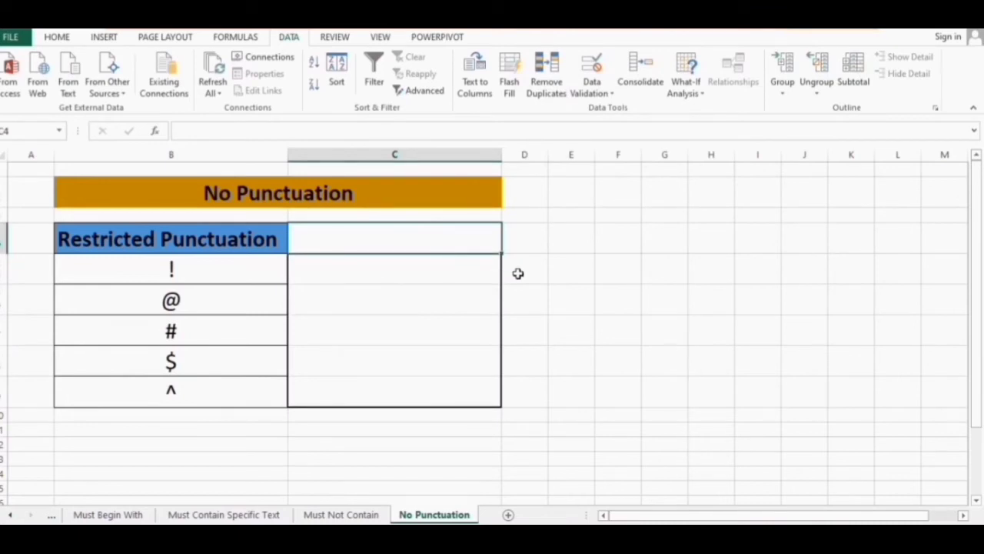
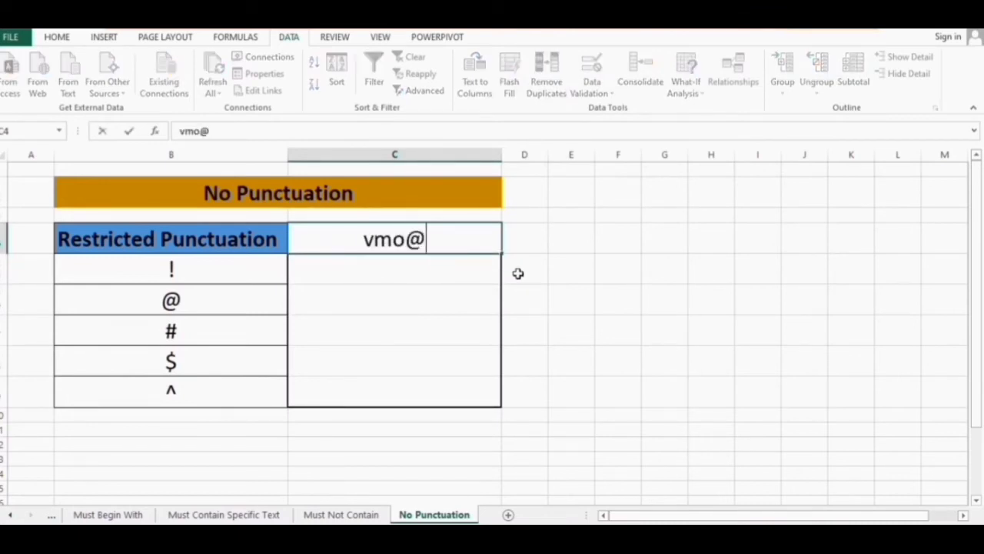
{"action": "key", "text": "Return"}
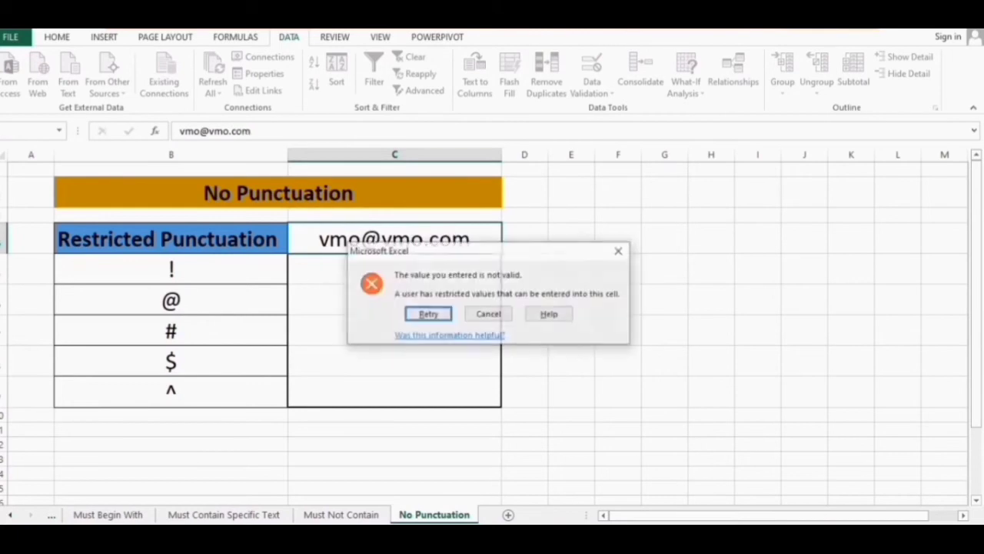
{"action": "key", "text": "Tab"}
{"action": "key", "text": "Return"}
{"action": "key", "text": "Down"}
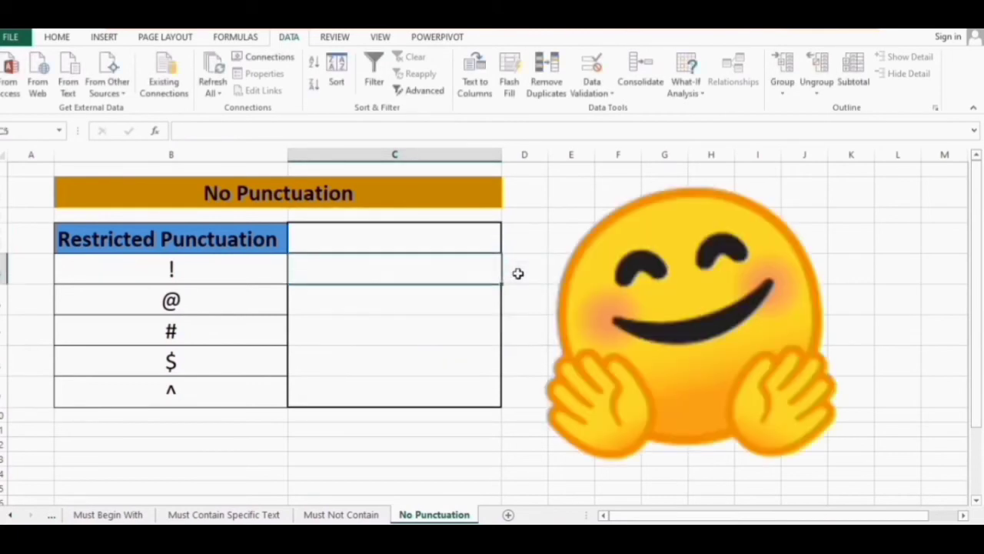
{"action": "type", "text": "vmpo"}
{"action": "key", "text": "BackSpace"}
{"action": "key", "text": "BackSpace"}
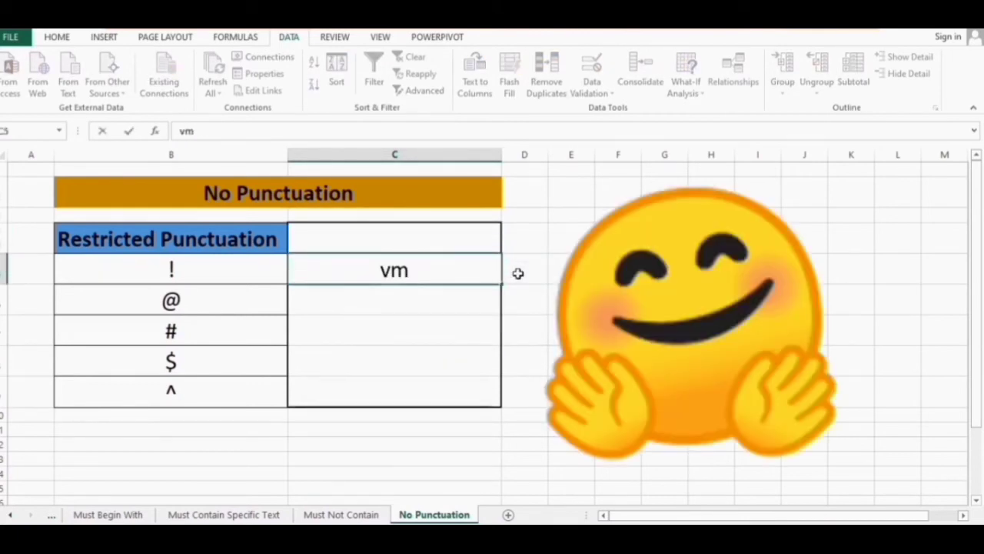
{"action": "type", "text": "o@yy.com"}
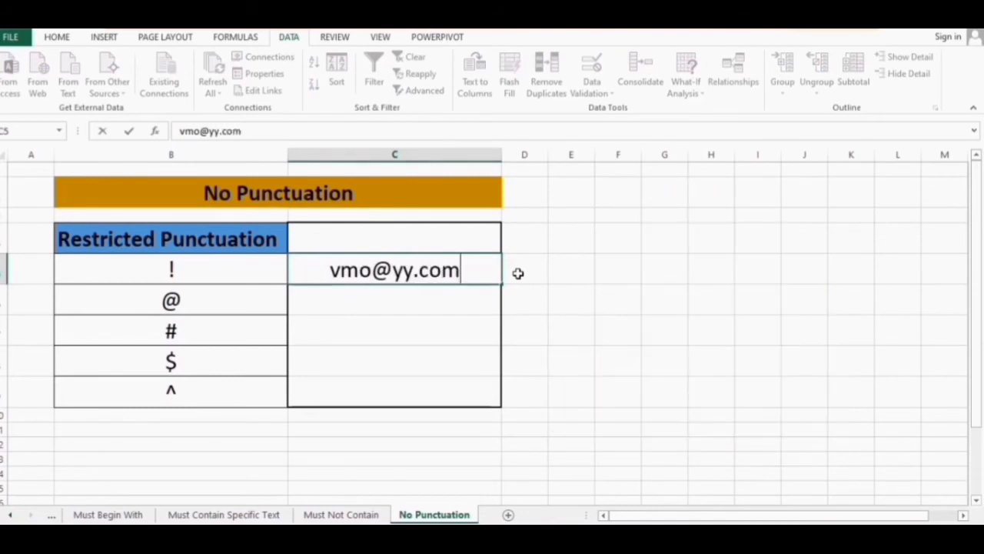
{"action": "key", "text": "Return"}
{"action": "key", "text": "Escape"}
Try 'Hello Sir !' in two cells, cancelling each rejection, then type 76 $
{"action": "key", "text": "Up"}
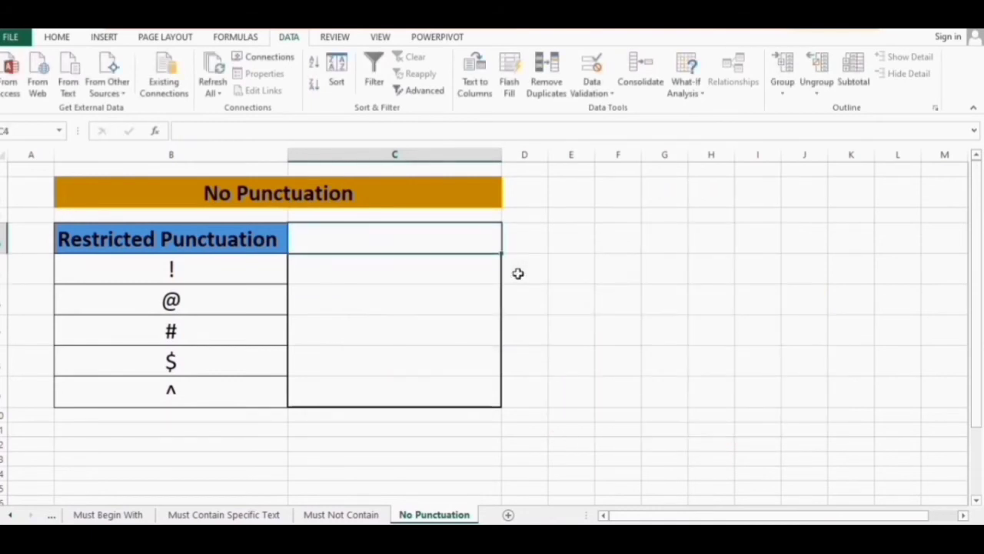
{"action": "type", "text": "Hel"}
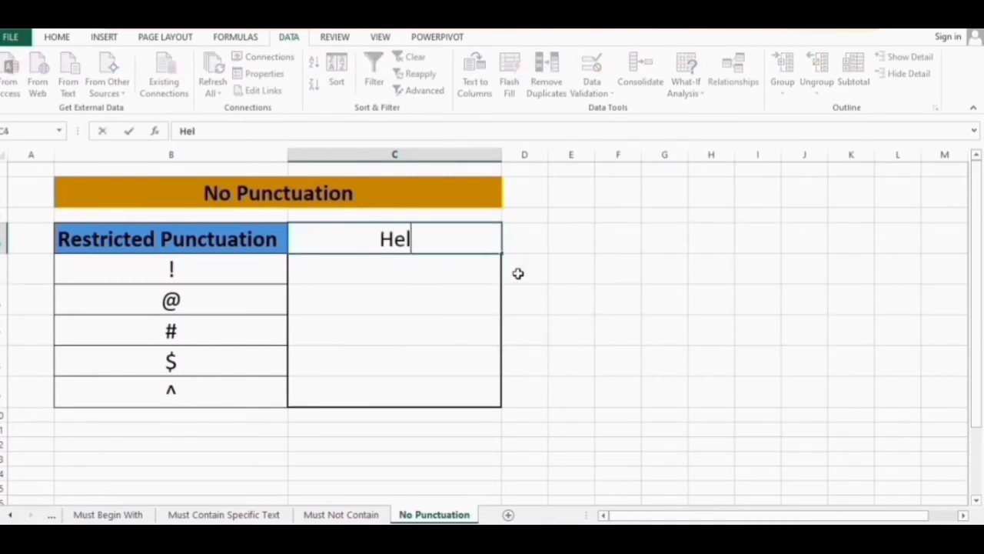
{"action": "type", "text": "lo Sir"}
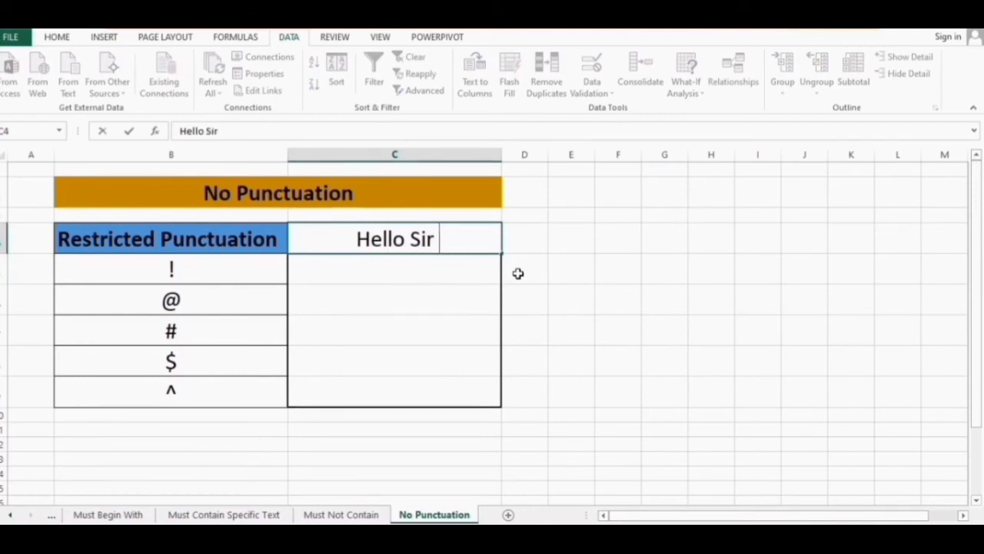
{"action": "type", "text": " !"}
{"action": "key", "text": "Return"}
{"action": "key", "text": "Escape"}
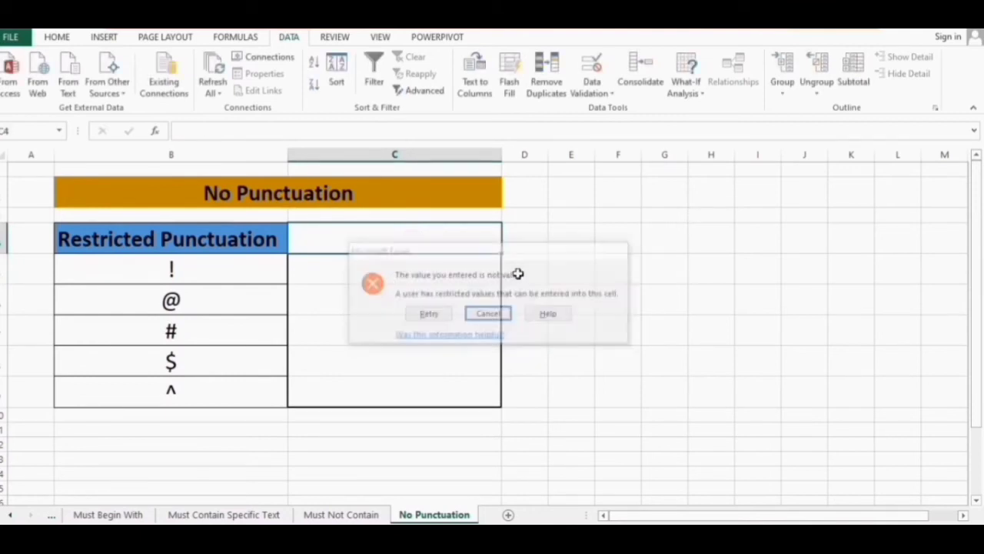
{"action": "key", "text": "Down"}
{"action": "key", "text": "Down"}
{"action": "key", "text": "Down"}
{"action": "key", "text": "Down"}
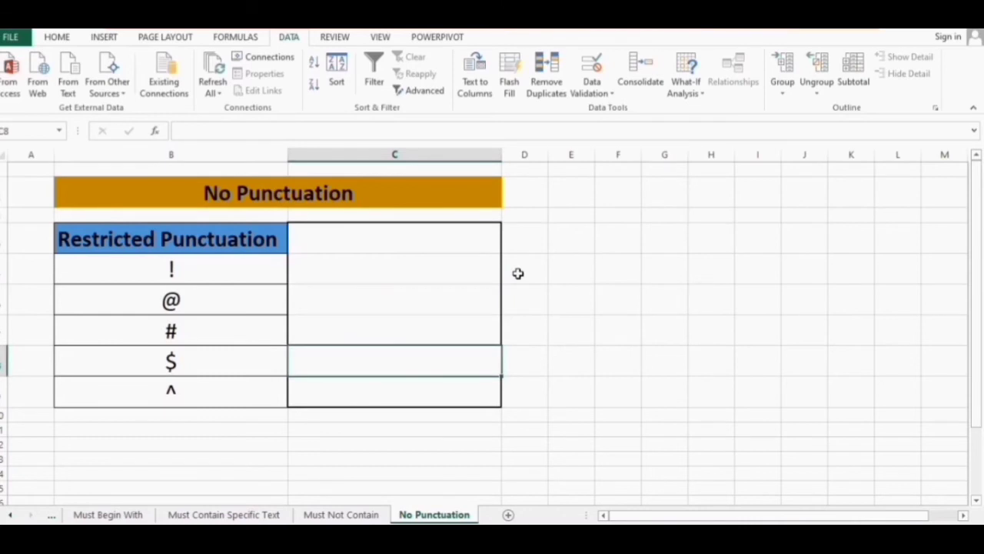
{"action": "type", "text": "Hello Sir !"}
{"action": "key", "text": "Return"}
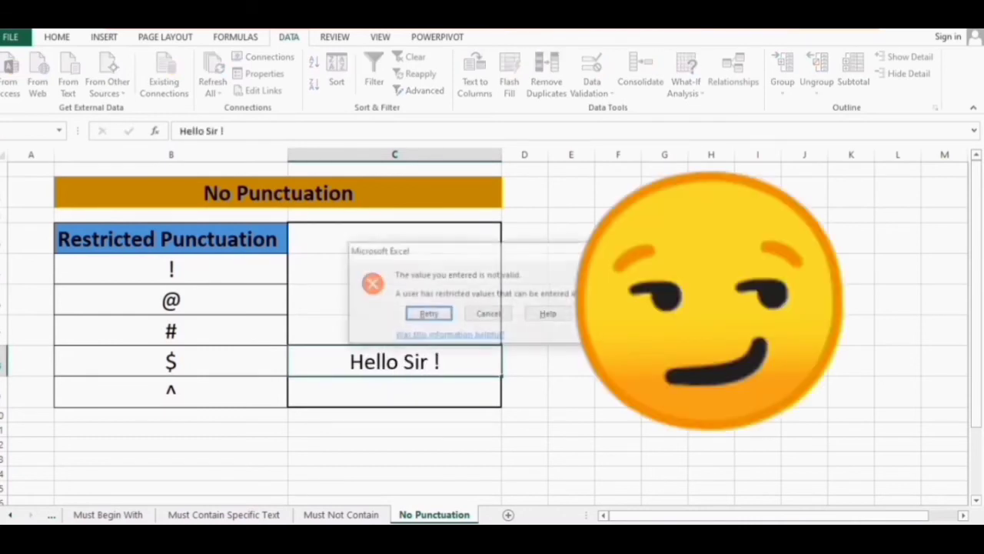
{"action": "key", "text": "Escape"}
{"action": "key", "text": "Up"}
{"action": "key", "text": "Up"}
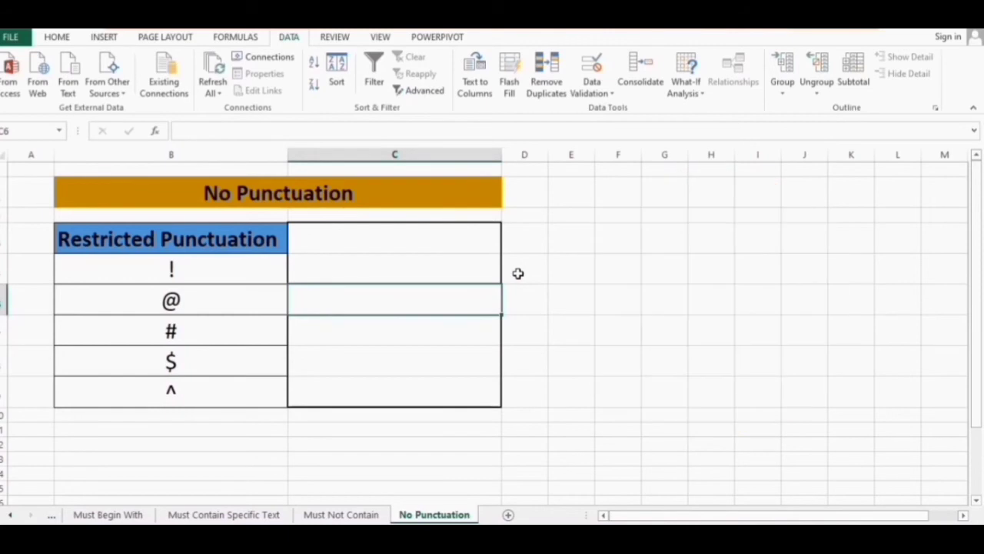
{"action": "type", "text": "76"}
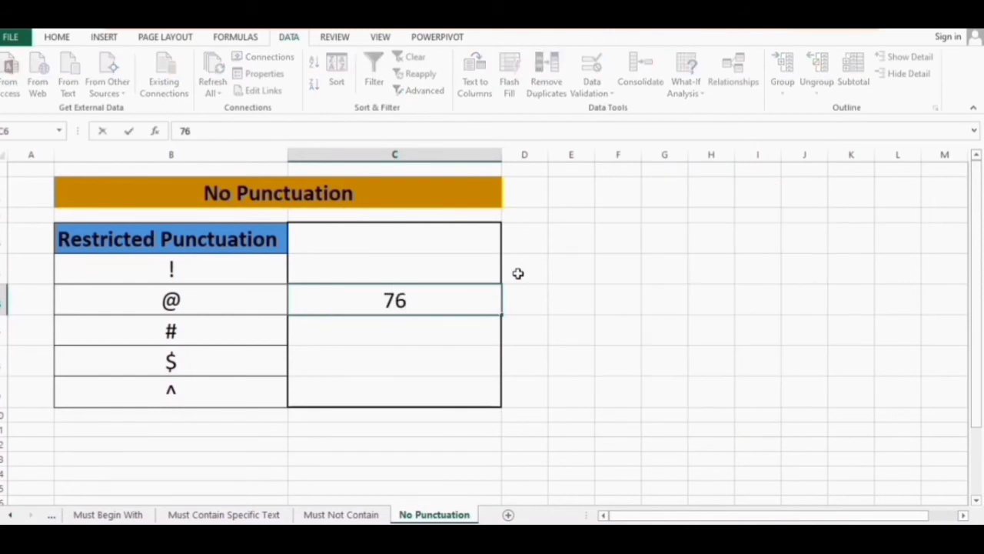
{"action": "type", "text": " $"}
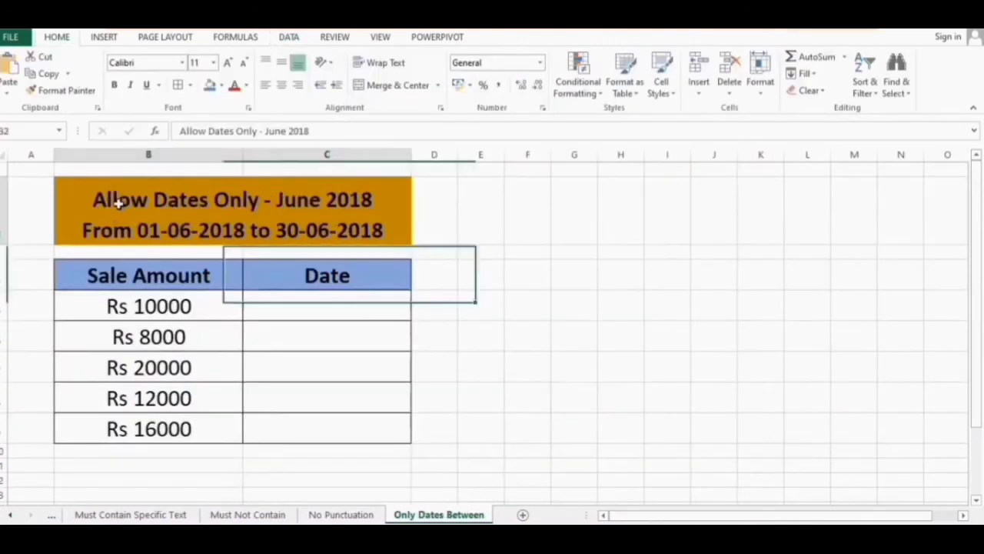
Select the empty Date cells in column C, from beside Rs 10000 down the table
{"action": "left_click", "coordinate": [121, 196]}
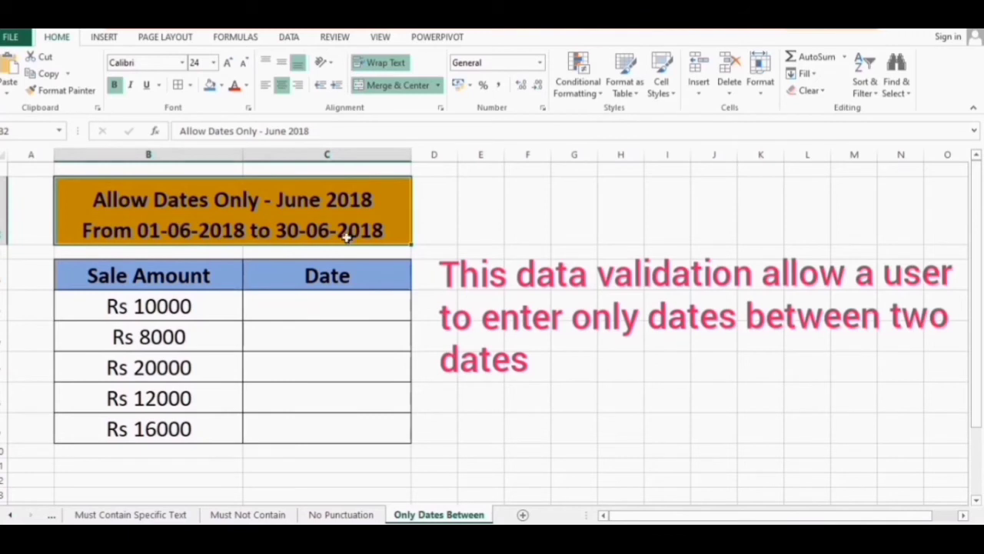
{"action": "left_click_drag", "start_coordinate": [154, 304], "coordinate": [159, 430]}
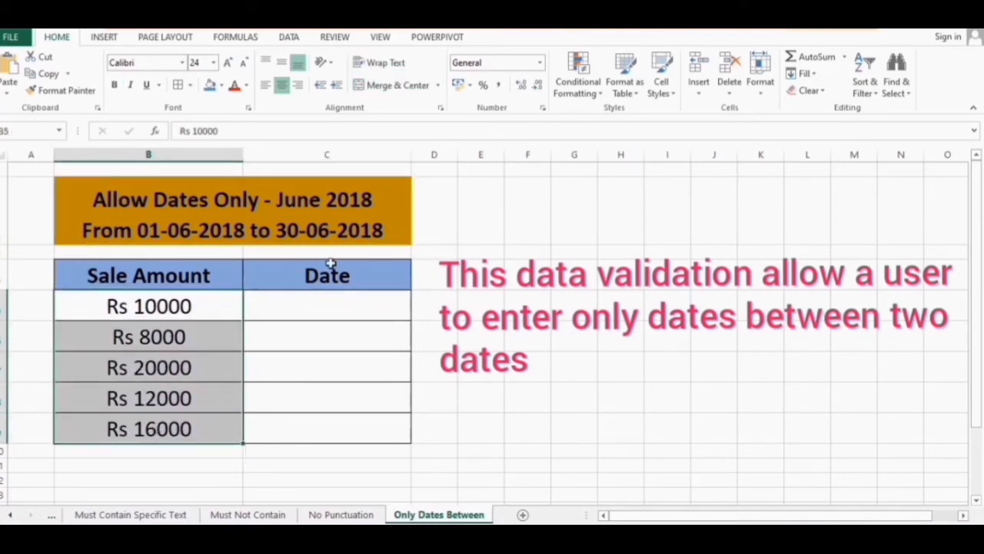
{"action": "left_click", "coordinate": [365, 300]}
{"action": "left_click_drag", "start_coordinate": [364, 300], "coordinate": [380, 441]}
Open Data Validation for the Date cells, choose Custom under Allow, and place the cursor in Formula
{"action": "left_click", "coordinate": [290, 37]}
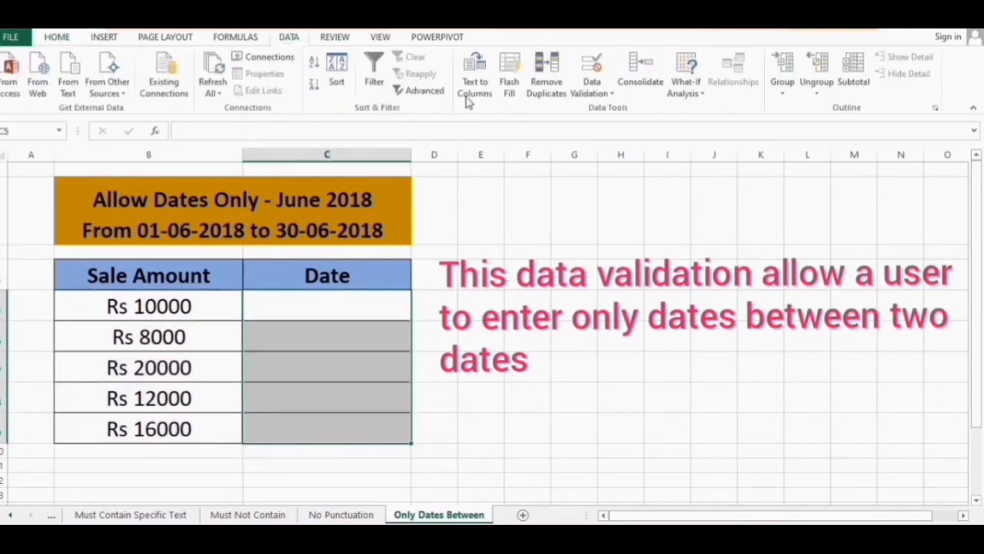
{"action": "left_click", "coordinate": [593, 89]}
{"action": "left_click", "coordinate": [615, 105]}
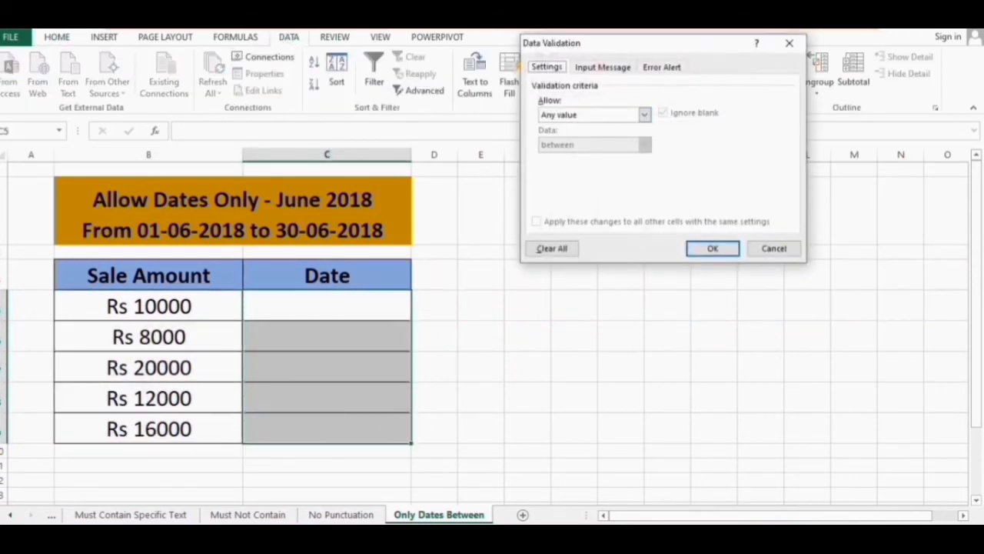
{"action": "left_click", "coordinate": [644, 113]}
{"action": "left_click", "coordinate": [573, 194]}
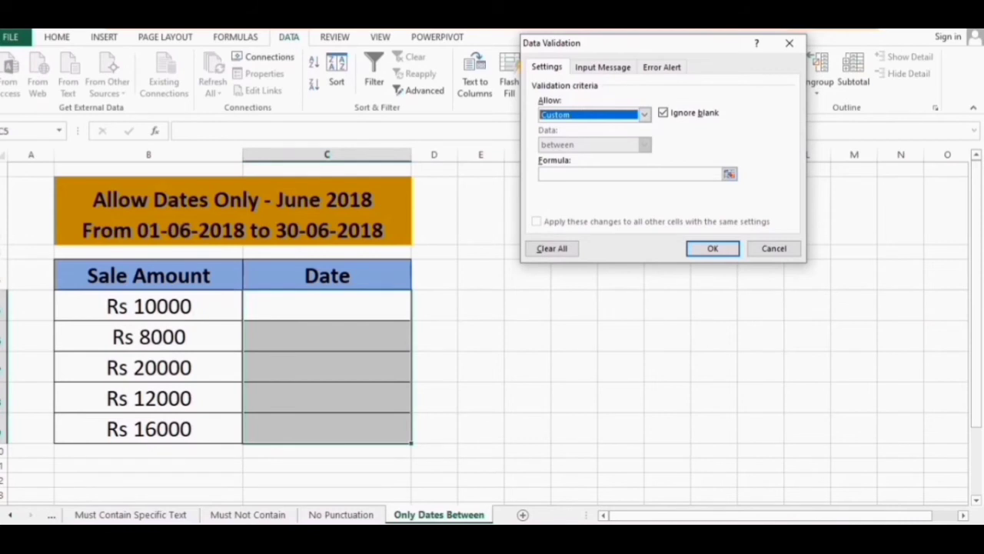
{"action": "left_click", "coordinate": [600, 174]}
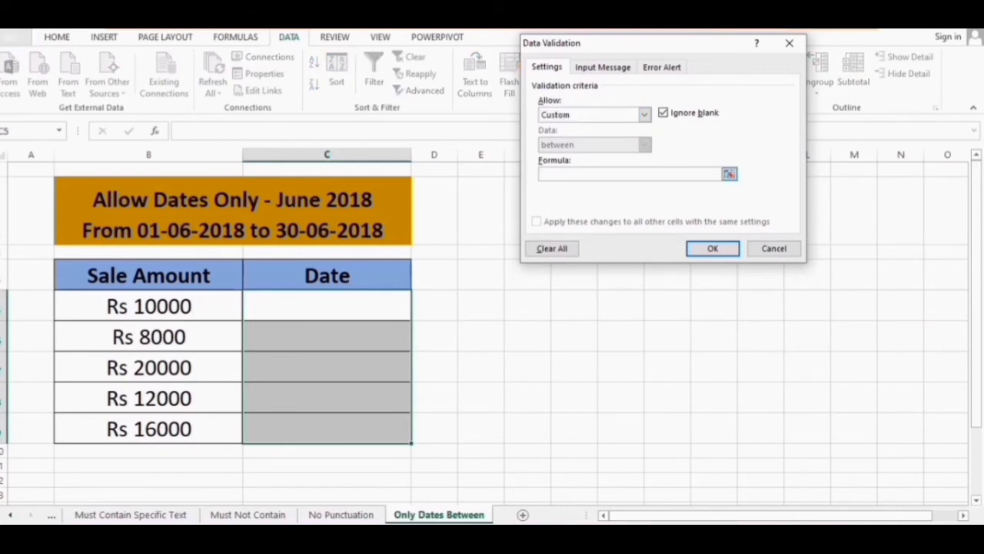
Enter and confirm the formula =AND(C5>=DATE(2018,6,1),C5<=DATE(2018,6,30))
{"action": "type", "text": "="}
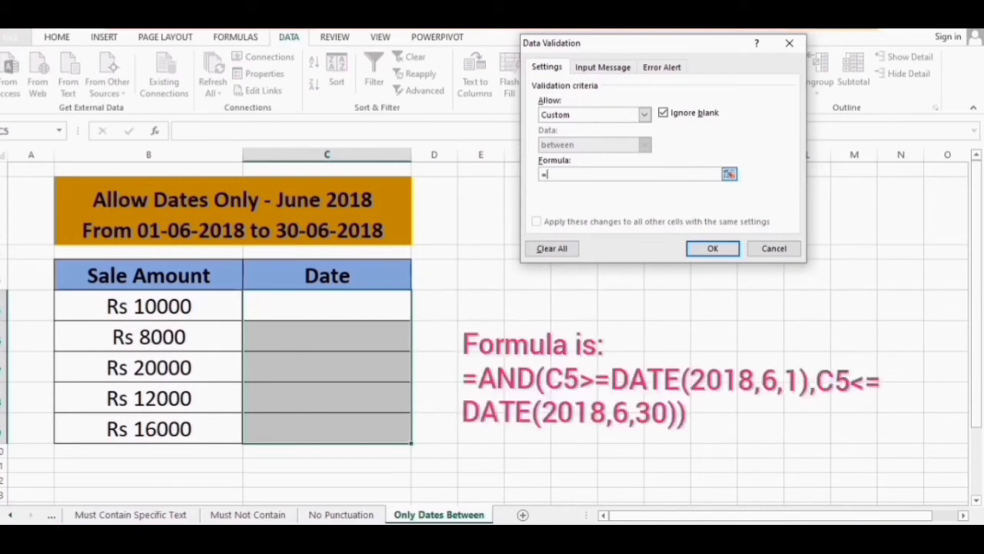
{"action": "type", "text": "AND(C5>=DATE(2018"}
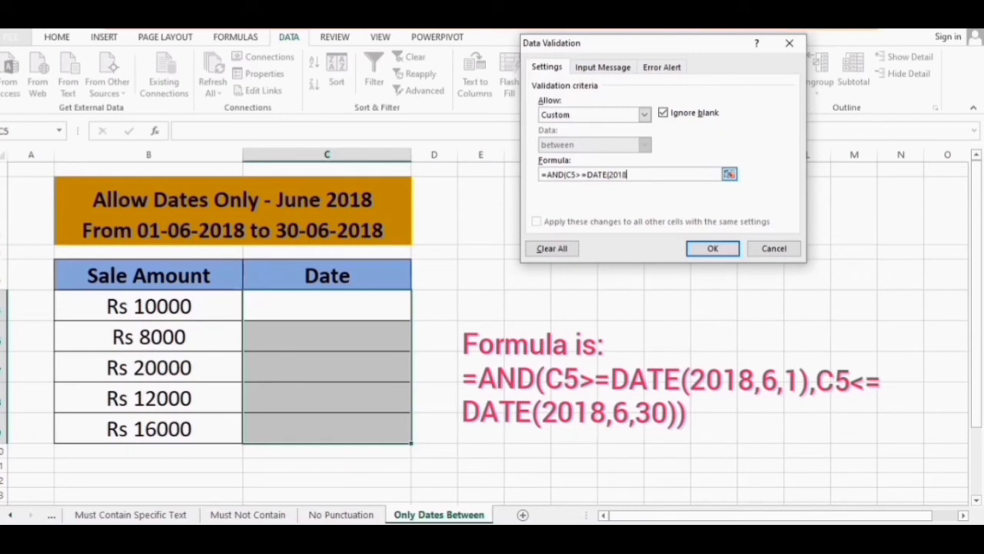
{"action": "type", "text": ",6,1),C5"}
{"action": "type", "text": "<=DATE"}
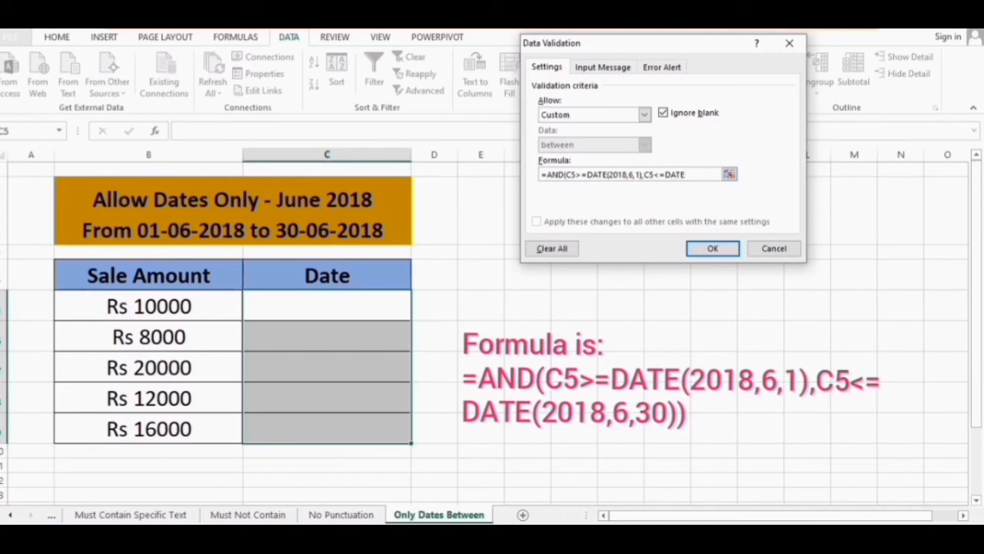
{"action": "type", "text": "(2018"}
{"action": "key", "text": "BackSpace"}
{"action": "key", "text": "BackSpace"}
{"action": "type", "text": "8,6,30))"}
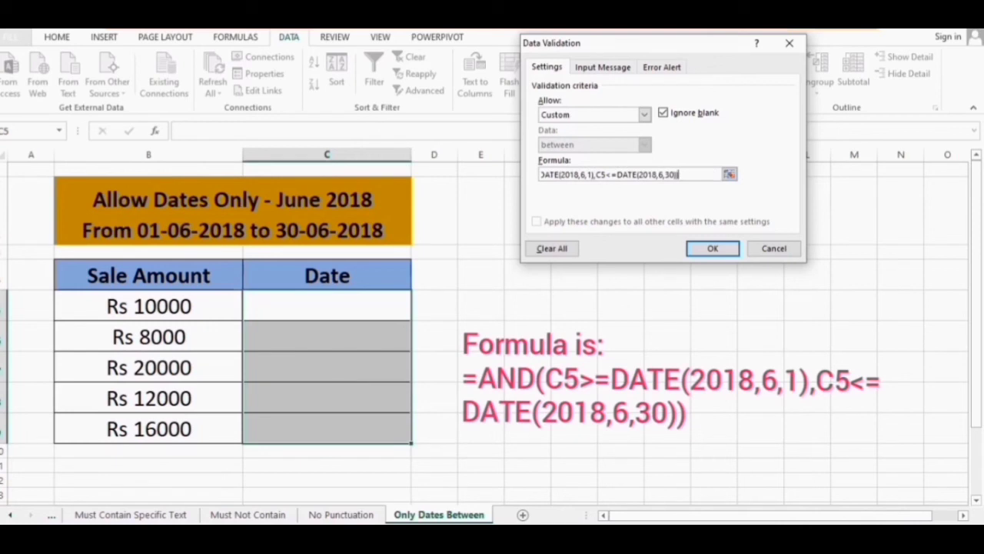
{"action": "key", "text": "Return"}
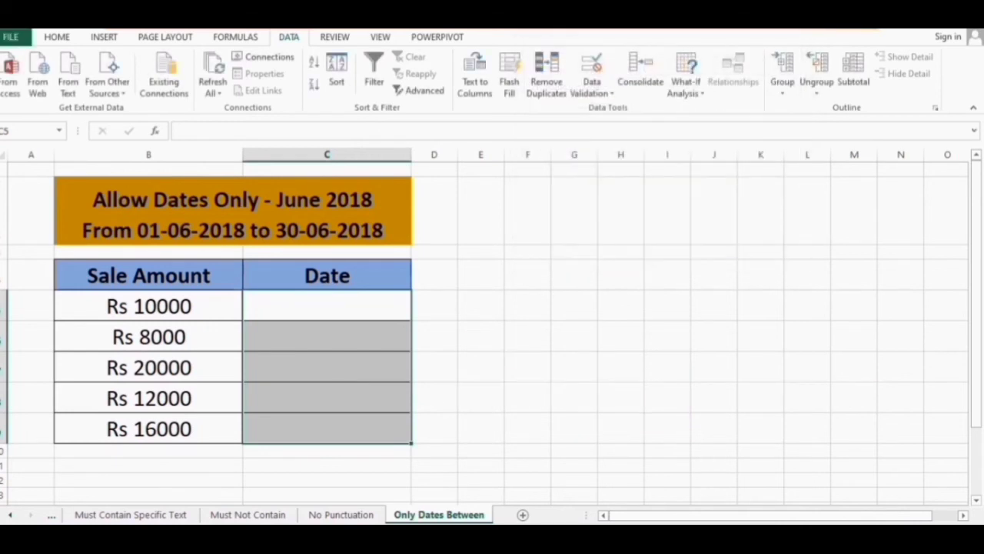
Enter 05-June-2018 in cell C5
{"action": "left_click", "coordinate": [369, 308]}
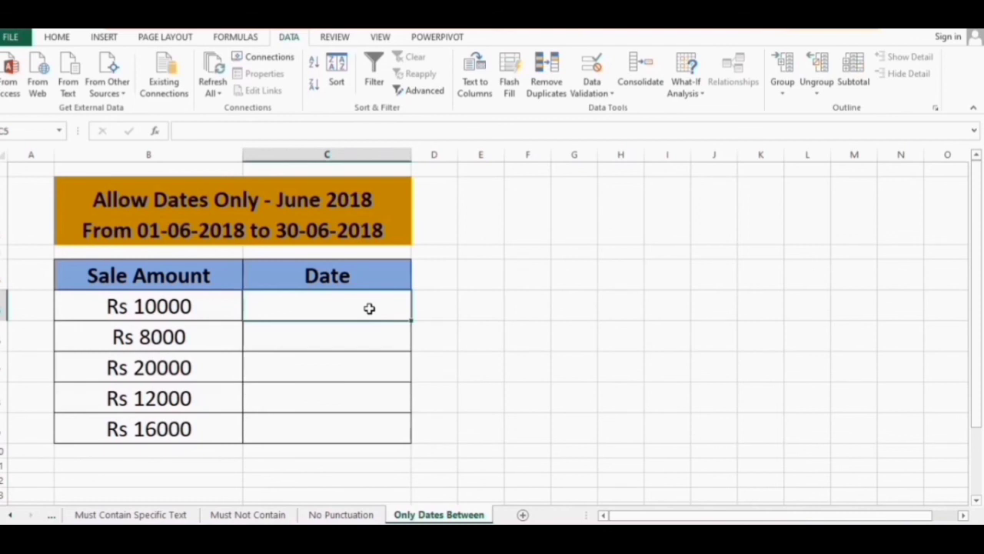
{"action": "type", "text": "05-"}
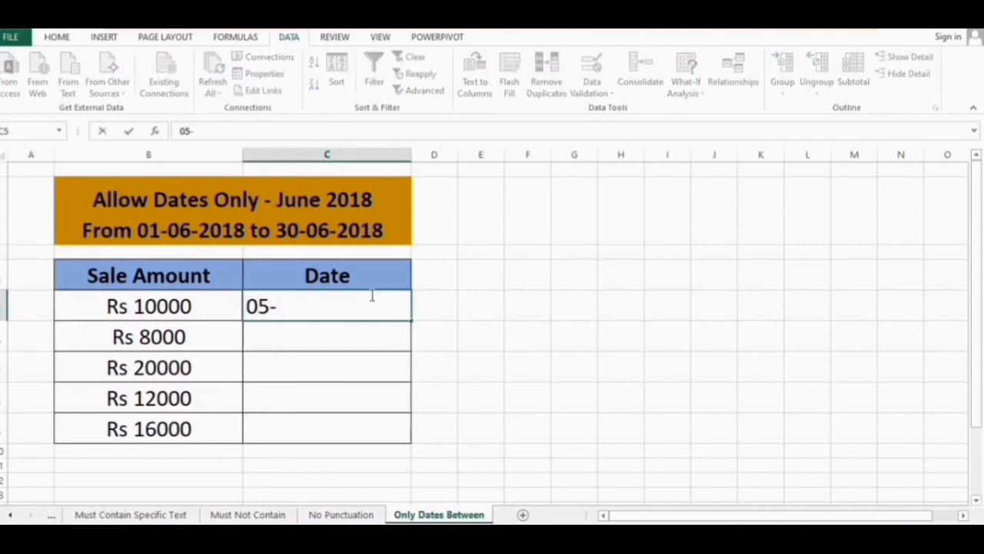
{"action": "type", "text": "June-2018"}
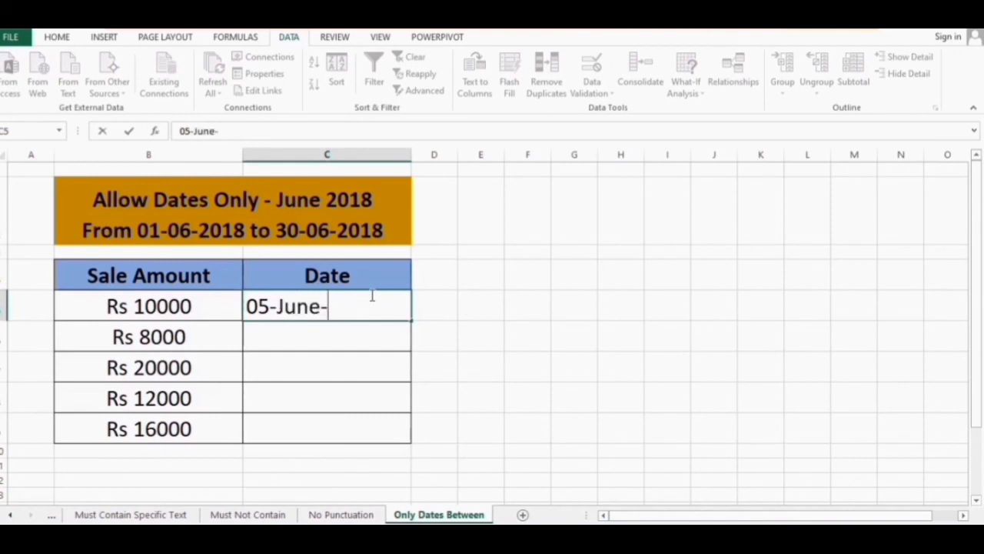
{"action": "key", "text": "Return"}
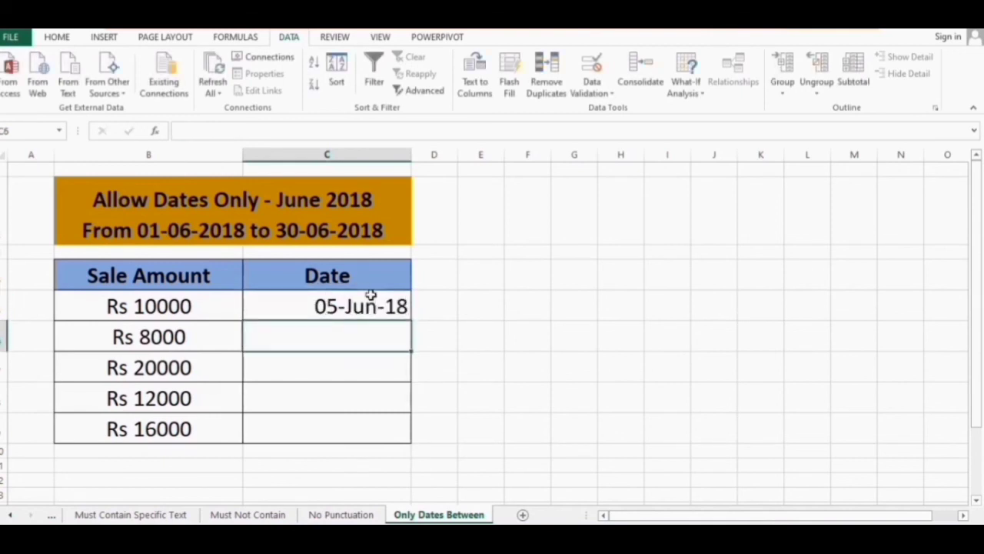
Change C5's year to 2019 and cancel the resulting validation error
{"action": "left_click", "coordinate": [370, 295]}
{"action": "key", "text": "F2"}
{"action": "key", "text": "BackSpace"}
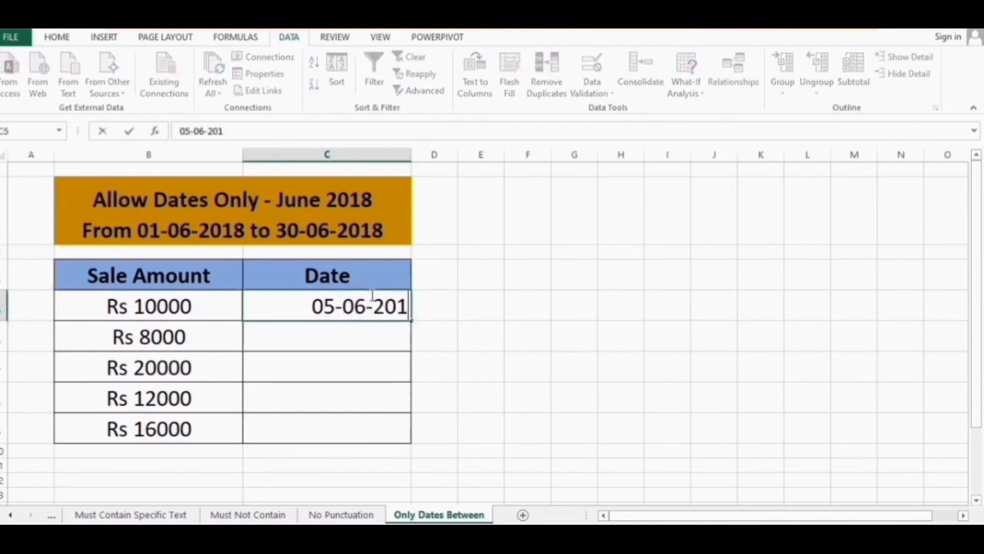
{"action": "type", "text": "9"}
{"action": "key", "text": "Return"}
{"action": "key", "text": "Tab"}
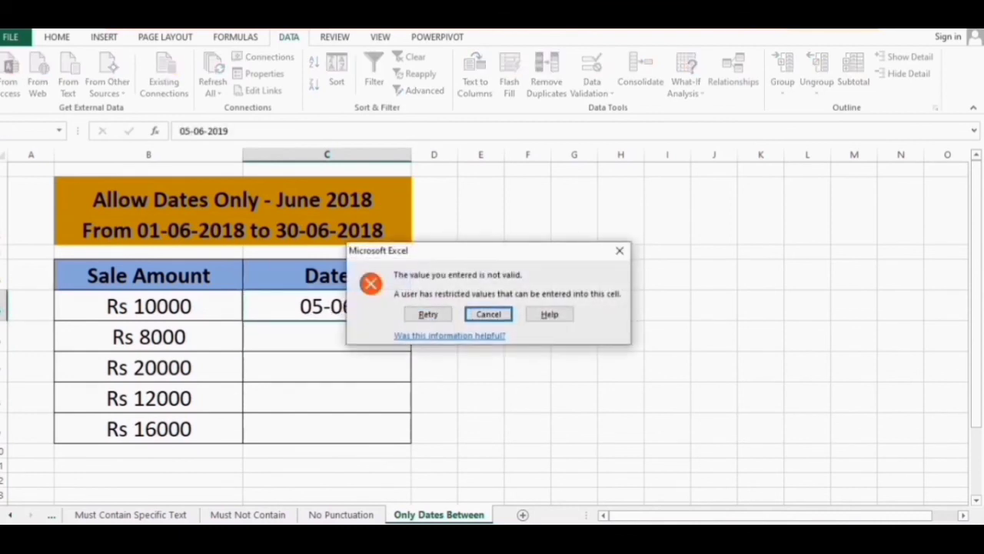
{"action": "key", "text": "Return"}
Change C5's day to 11, giving 11-06-2018
{"action": "key", "text": "F2"}
{"action": "key", "text": "Home"}
{"action": "key", "text": "Delete"}
{"action": "key", "text": "Delete"}
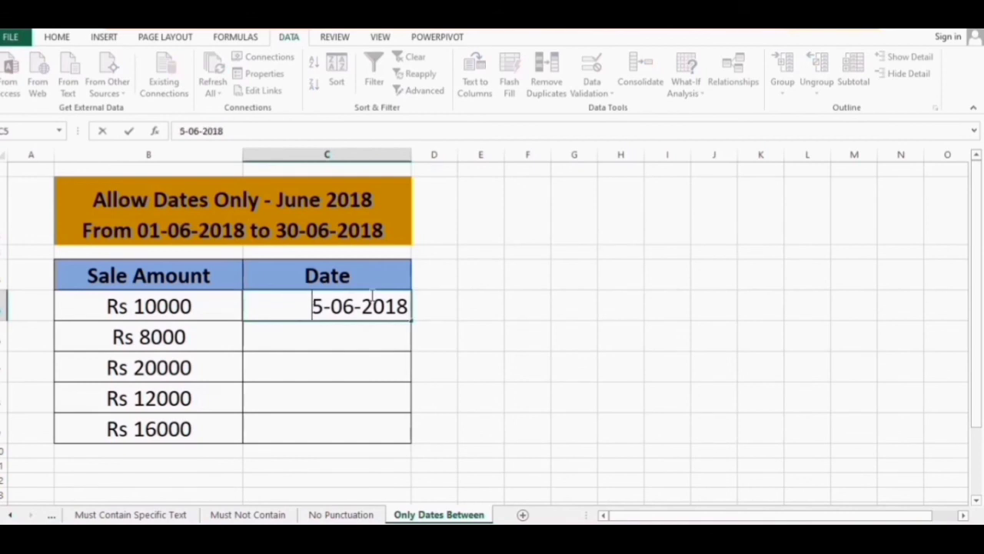
{"action": "type", "text": "11"}
{"action": "key", "text": "Return"}
Try 31 June 2018 in C5, cancel the rejection to keep 11-Jun-18, and move down
{"action": "key", "text": "Up"}
{"action": "key", "text": "F2"}
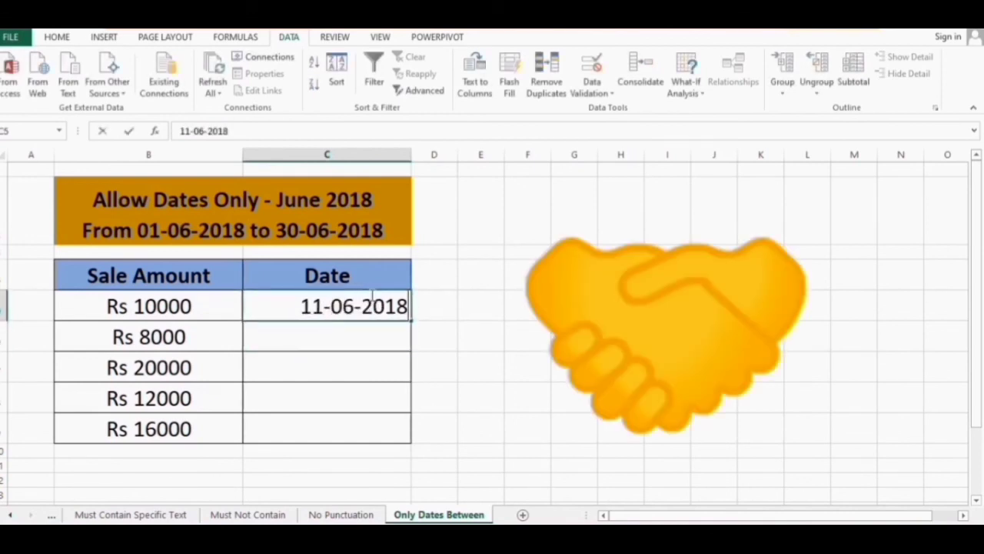
{"action": "key", "text": "Home"}
{"action": "key", "text": "Delete"}
{"action": "type", "text": "3"}
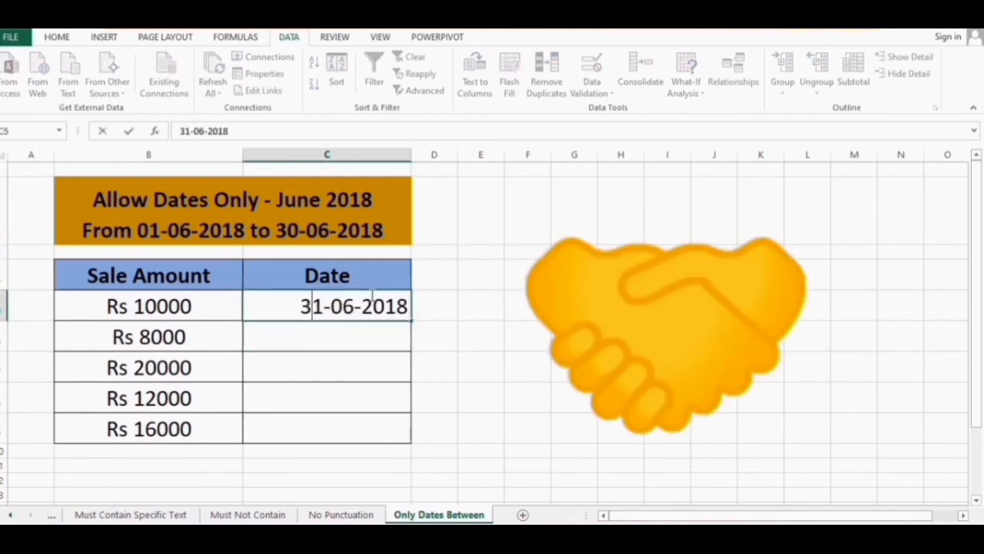
{"action": "key", "text": "Return"}
{"action": "key", "text": "Tab"}
{"action": "key", "text": "Return"}
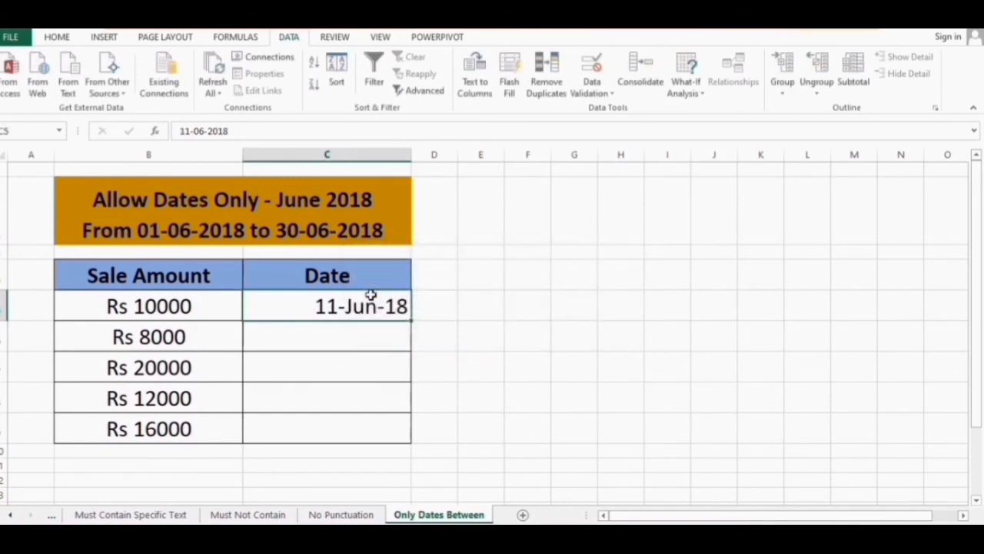
{"action": "key", "text": "Down"}
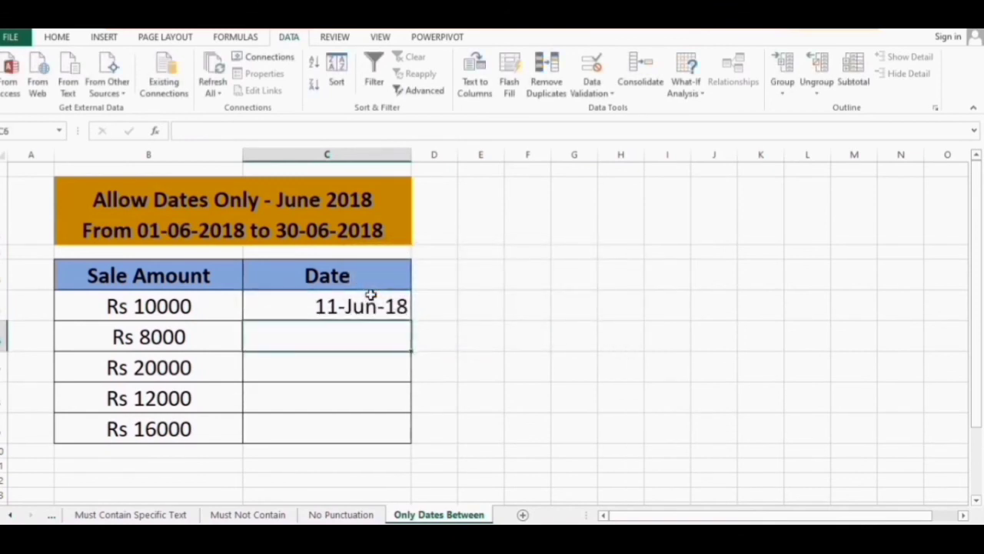
Enter 17-June-2018 in C6, then confirm a 2012 year is rejected
{"action": "type", "text": "17-"}
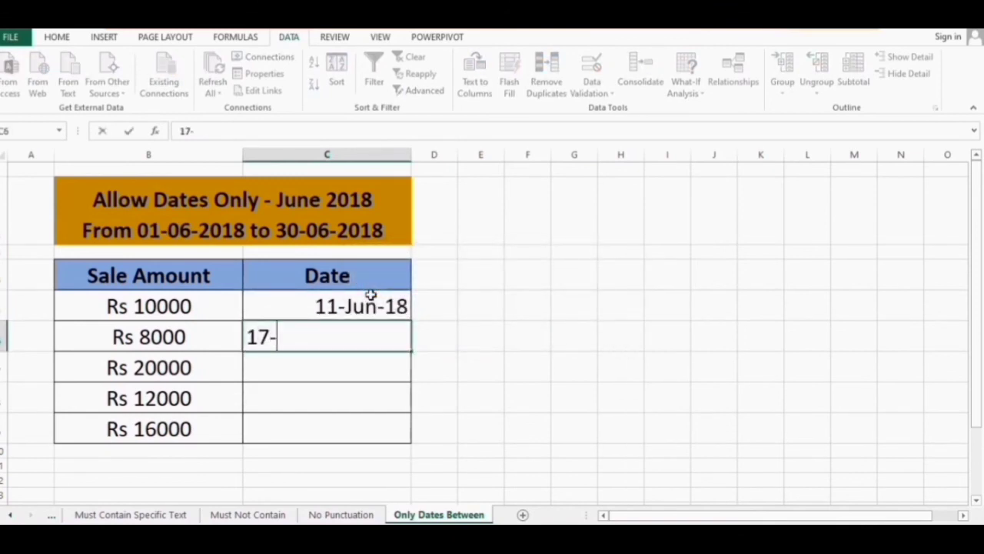
{"action": "type", "text": "June-2018"}
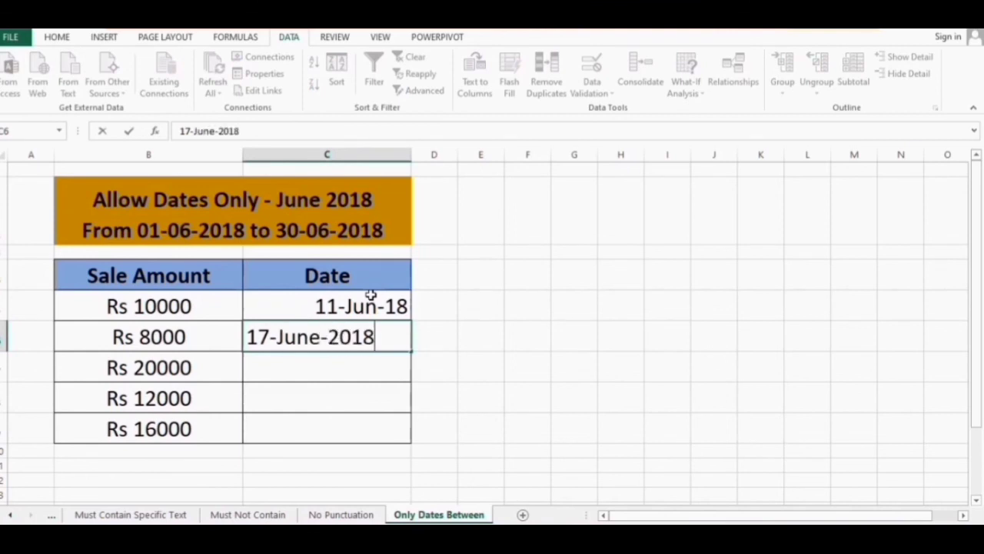
{"action": "key", "text": "Return"}
{"action": "key", "text": "Up"}
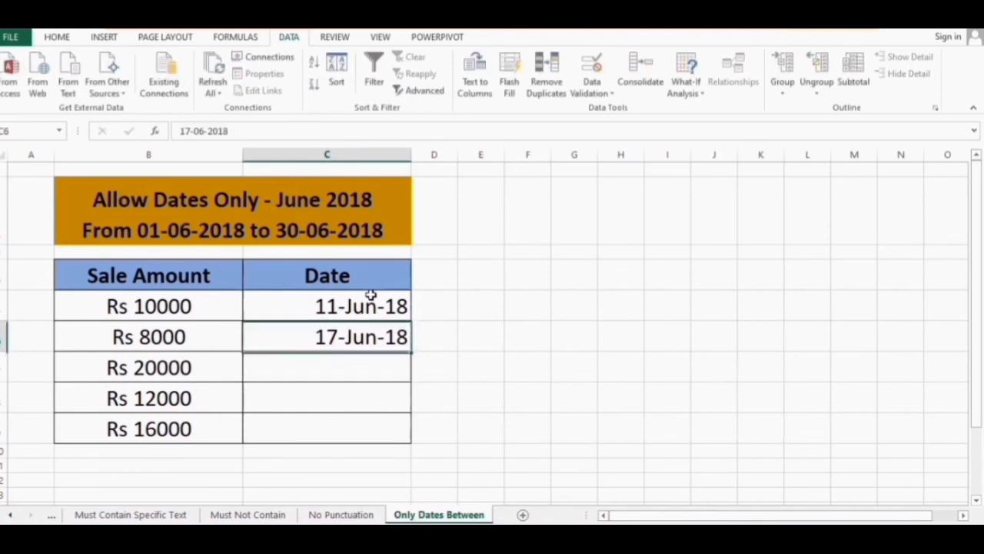
{"action": "key", "text": "F2"}
{"action": "key", "text": "BackSpace"}
{"action": "type", "text": "2"}
{"action": "key", "text": "Return"}
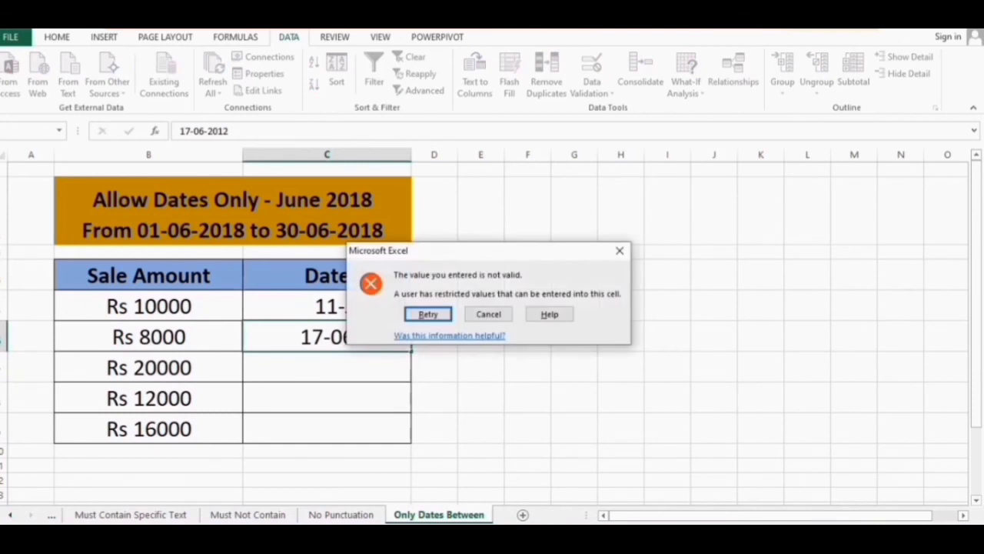
{"action": "key", "text": "Tab"}
{"action": "key", "text": "Return"}
{"action": "key", "text": "Down"}
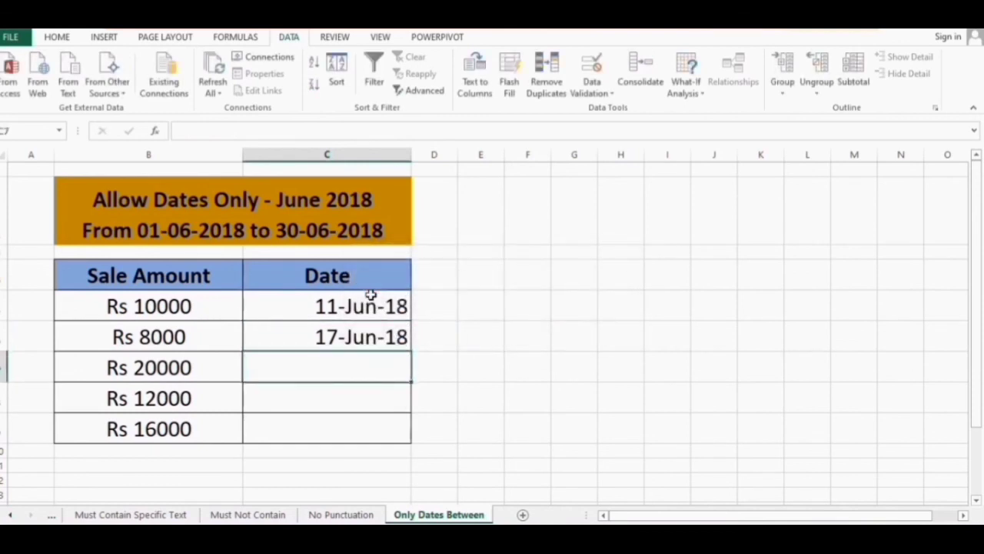
Try 23 June 2019 in C7, discard the rejection, and enter 23 June 2018
{"action": "type", "text": "30 m"}
{"action": "key", "text": "BackSpace"}
{"action": "key", "text": "BackSpace"}
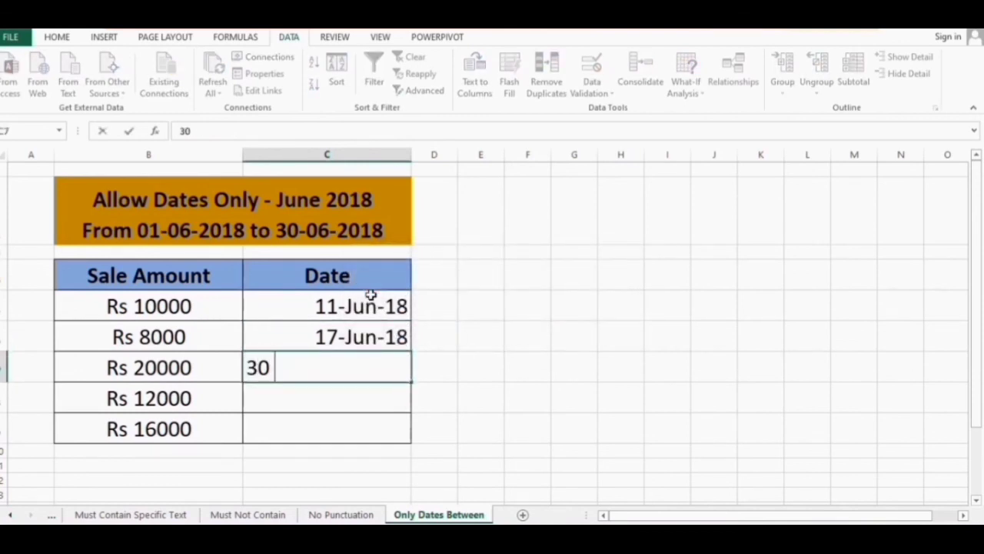
{"action": "key", "text": "BackSpace"}
{"action": "key", "text": "BackSpace"}
{"action": "type", "text": "2"}
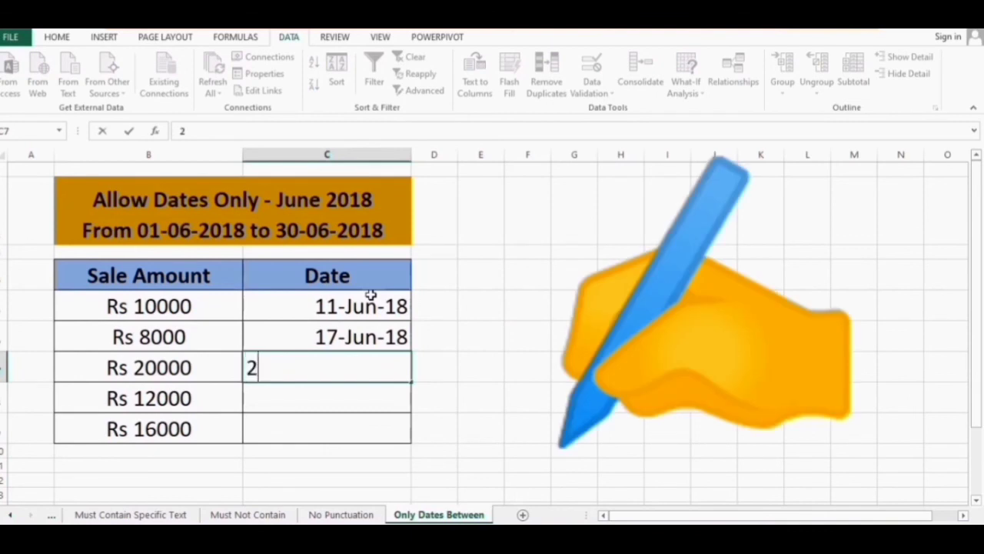
{"action": "type", "text": "3 June "}
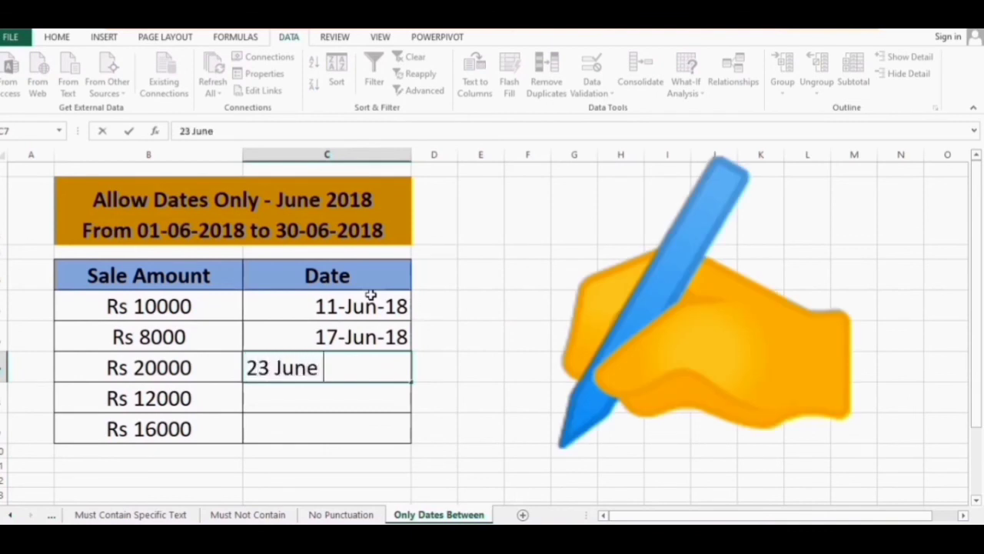
{"action": "type", "text": "2019"}
{"action": "key", "text": "Return"}
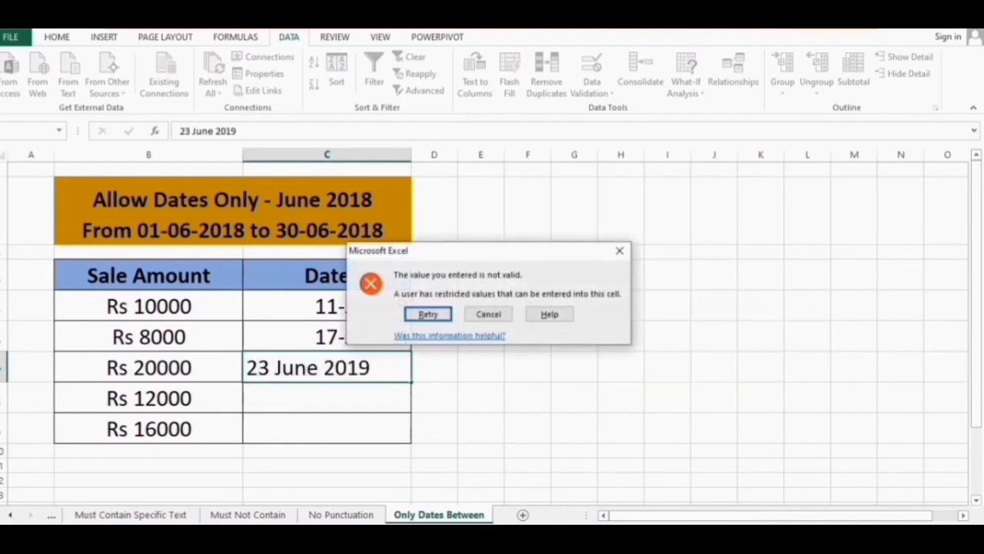
{"action": "left_click", "coordinate": [488, 314]}
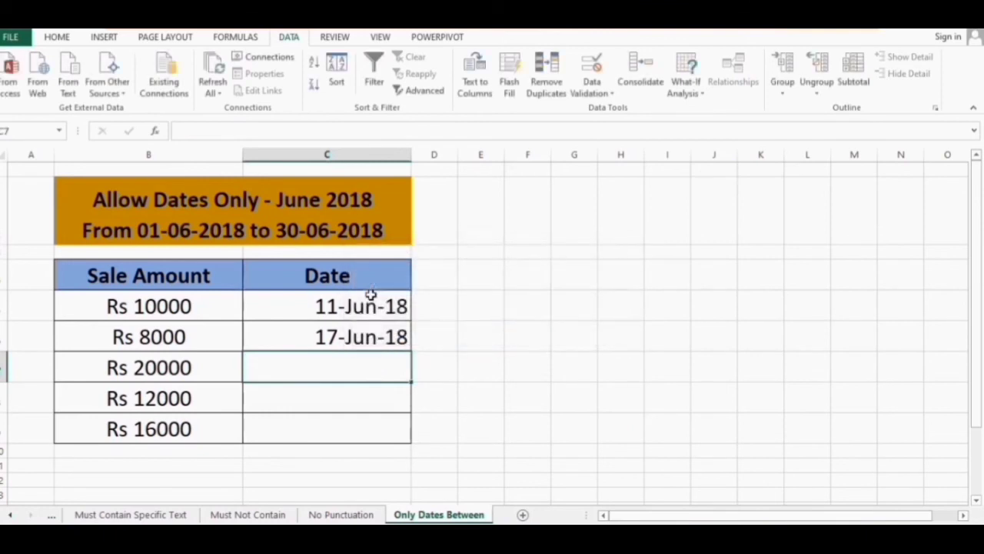
{"action": "type", "text": "23 June 2018"}
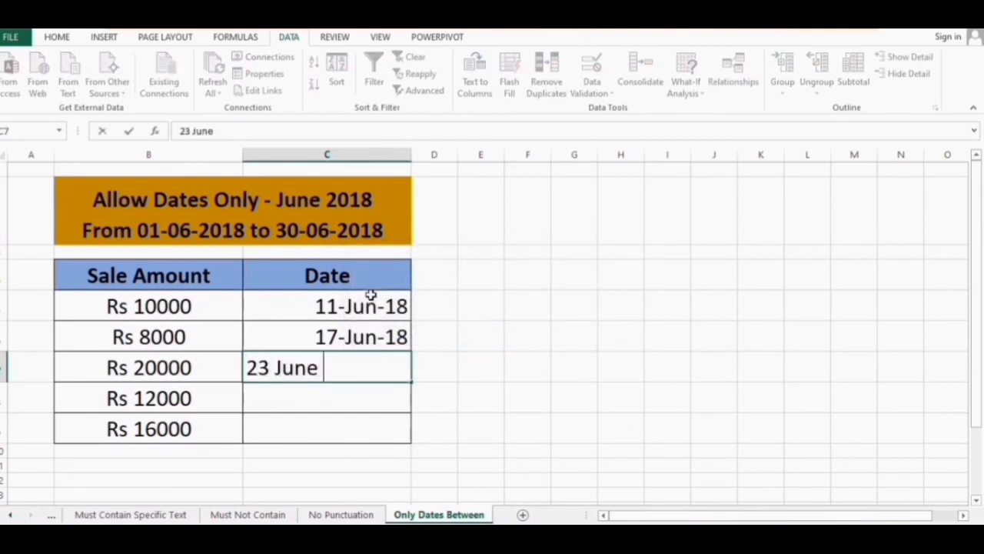
{"action": "key", "text": "Return"}
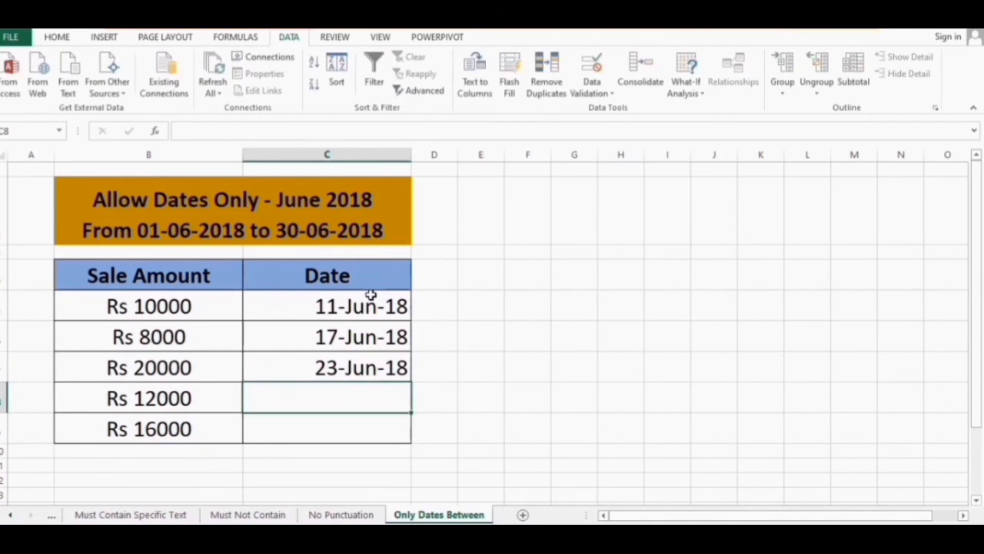
Try 5 June 2021 in C8, discard the rejection, and enter 25 June 2018
{"action": "type", "text": "5 June"}
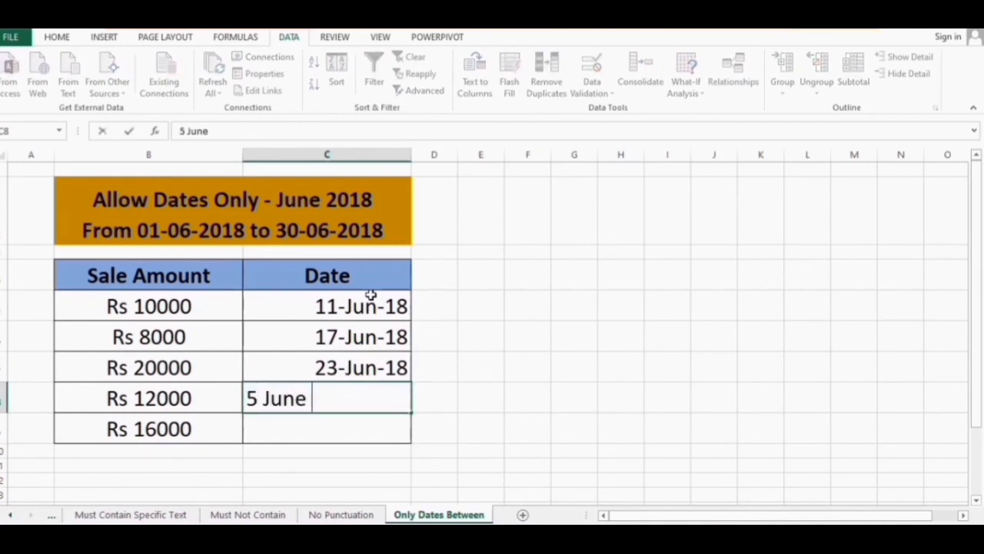
{"action": "type", "text": " 2021"}
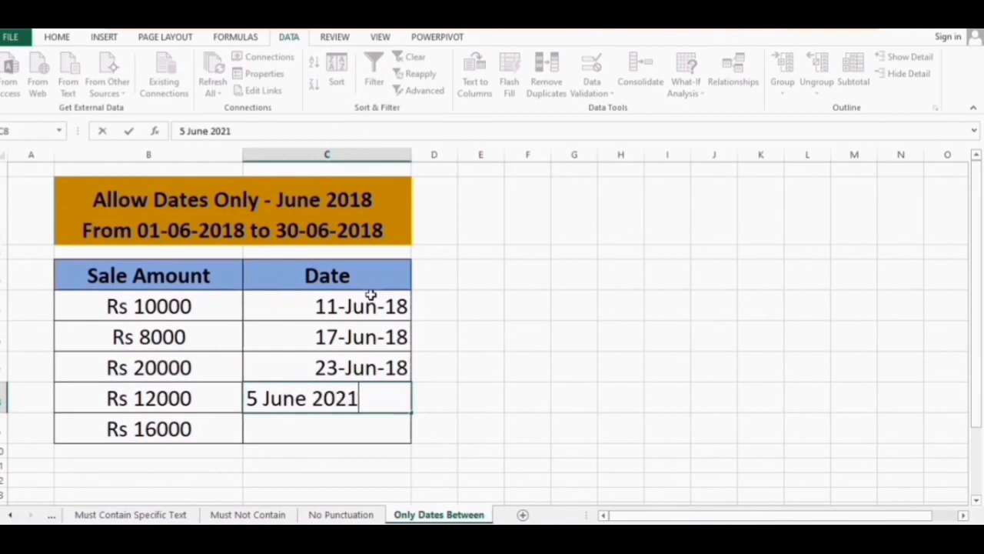
{"action": "key", "text": "Return"}
{"action": "left_click", "coordinate": [489, 314]}
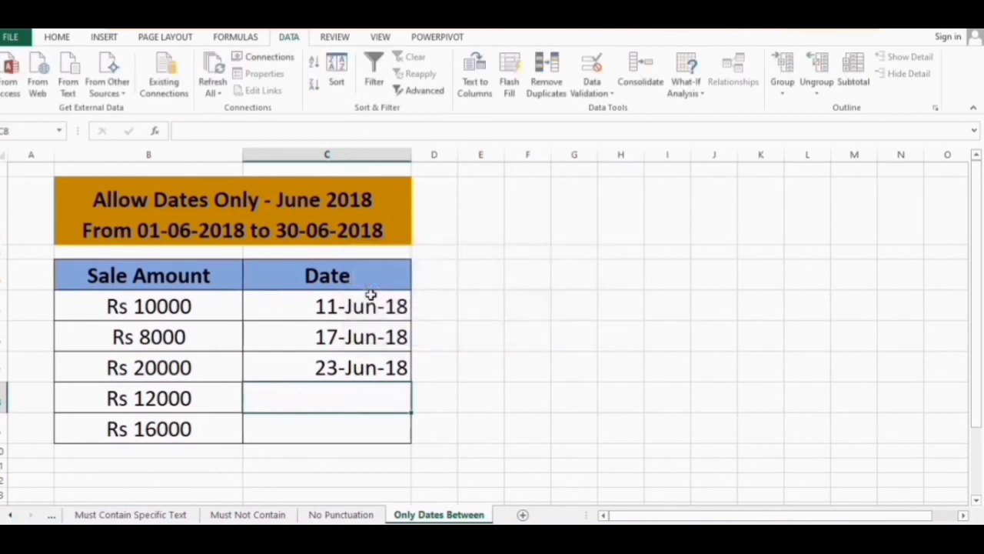
{"action": "type", "text": "25 "}
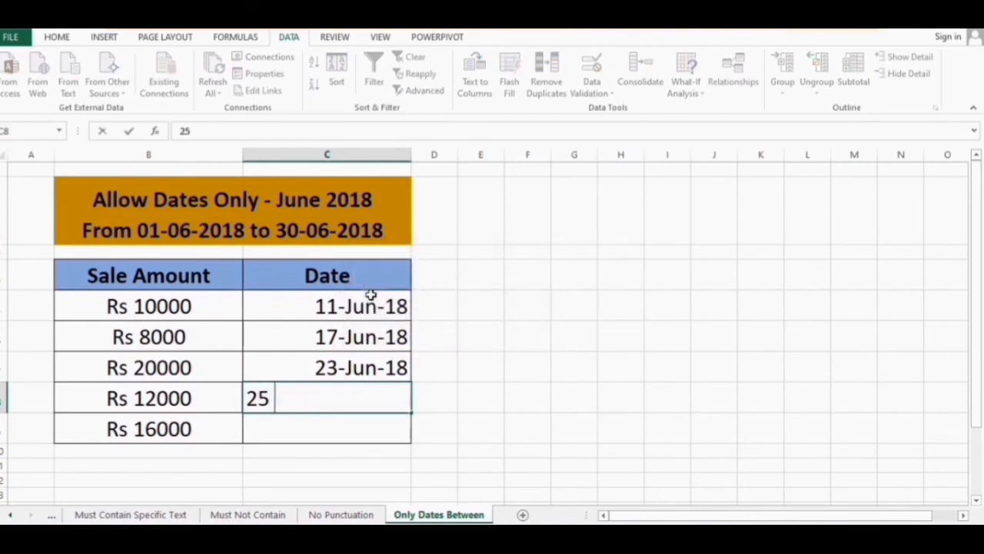
{"action": "type", "text": "June 2018"}
{"action": "key", "text": "Return"}
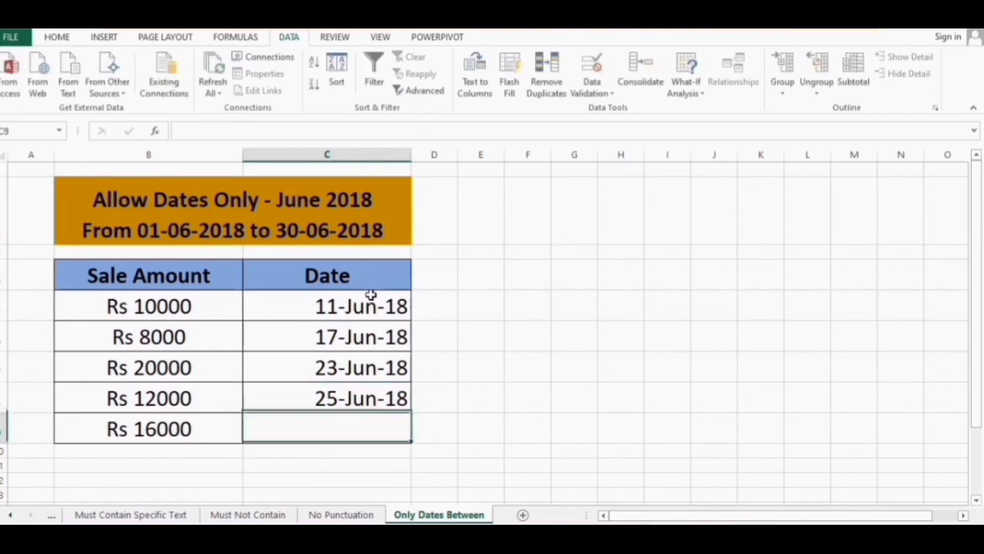
Enter 30 June 2018 in C9
{"action": "type", "text": "31"}
{"action": "key", "text": "BackSpace"}
{"action": "type", "text": "0"}
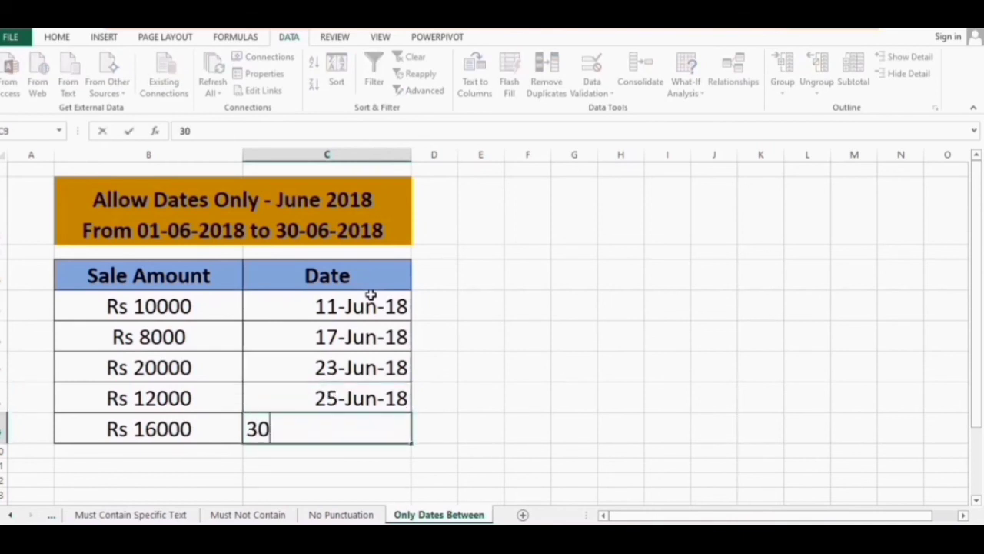
{"action": "type", "text": " June 2018"}
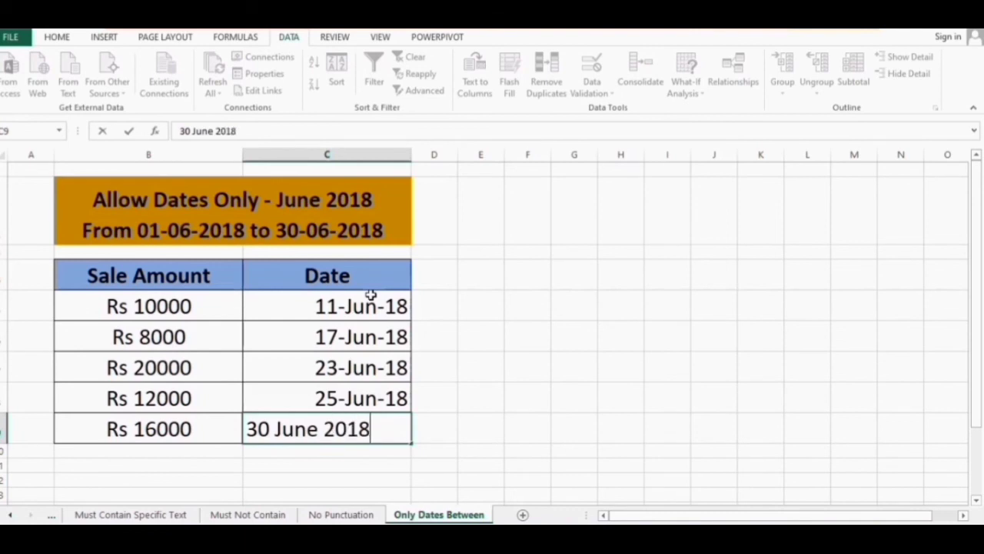
{"action": "key", "text": "Return"}
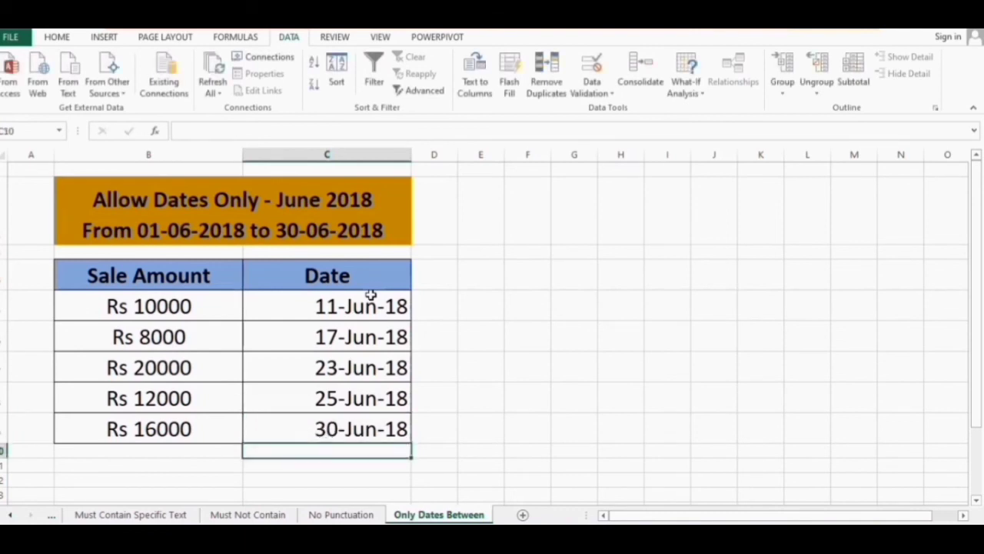